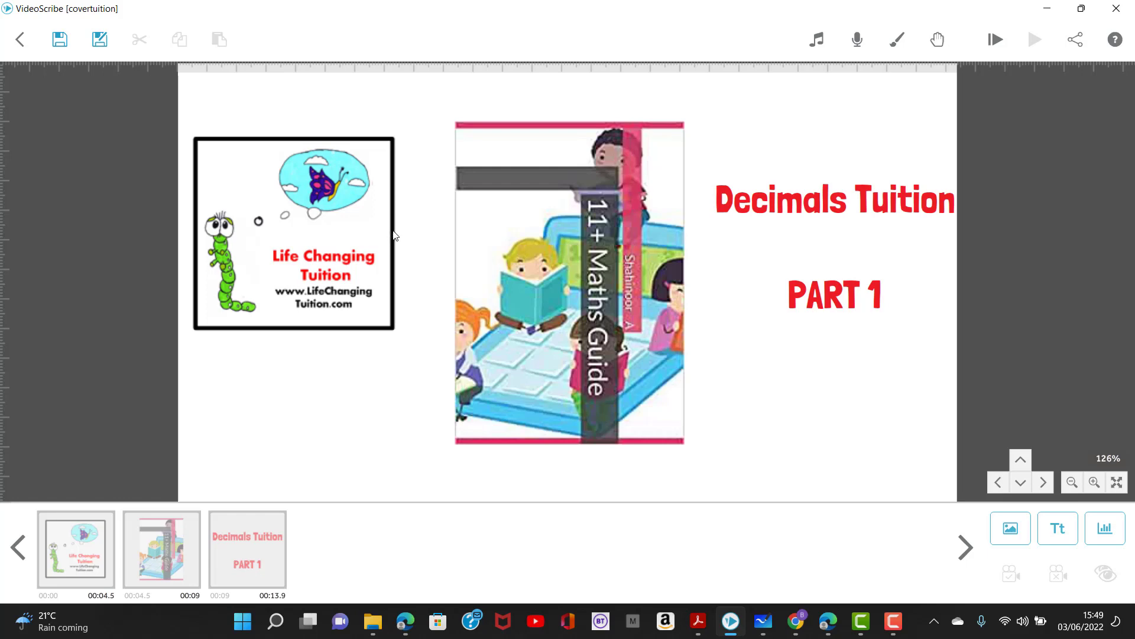
# Switch to Microsoft Whiteboard and move the "Chapter 3: Decimals (Part 1)" page up into the empty space above the other pages.
pyautogui.click(771, 620)
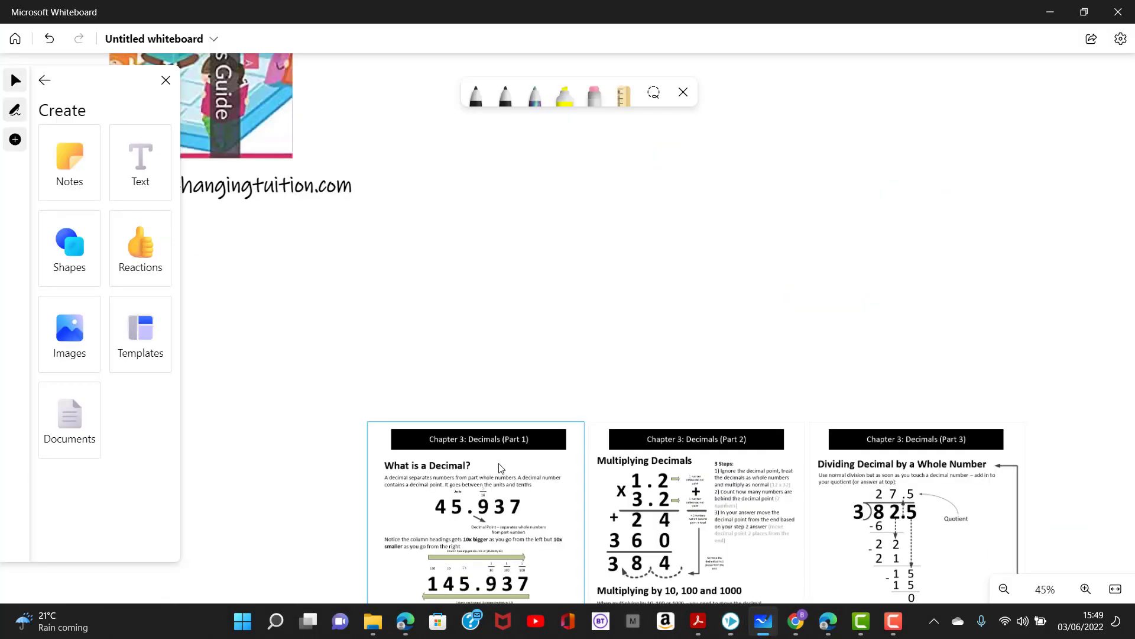
pyautogui.moveTo(500, 468); pyautogui.dragTo(547, 164)
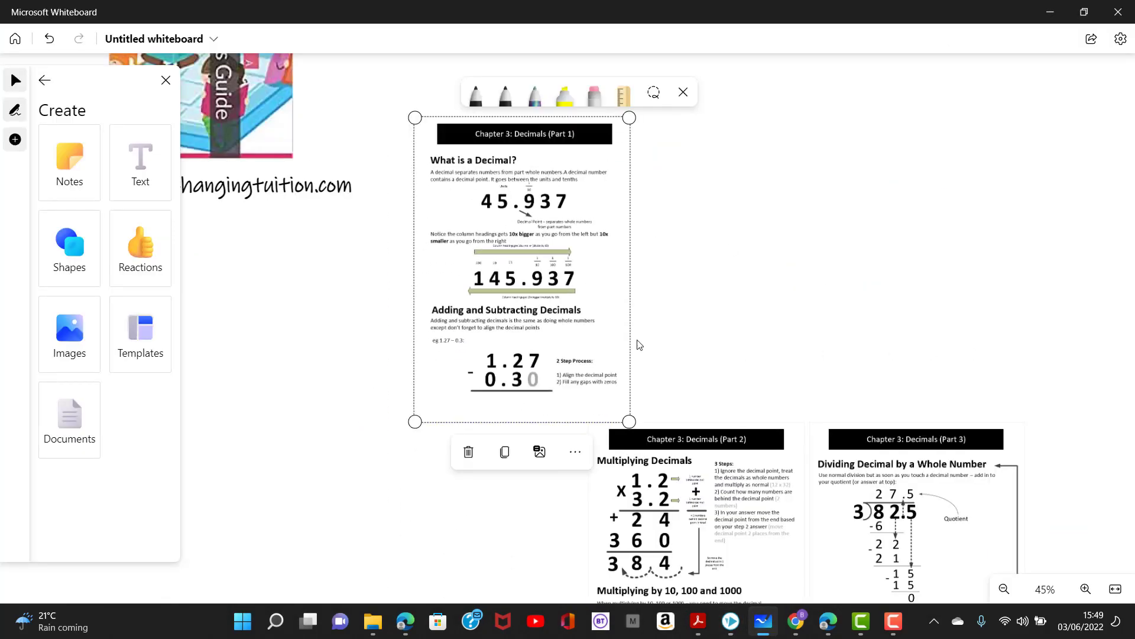
pyautogui.moveTo(530, 293); pyautogui.dragTo(530, 241)
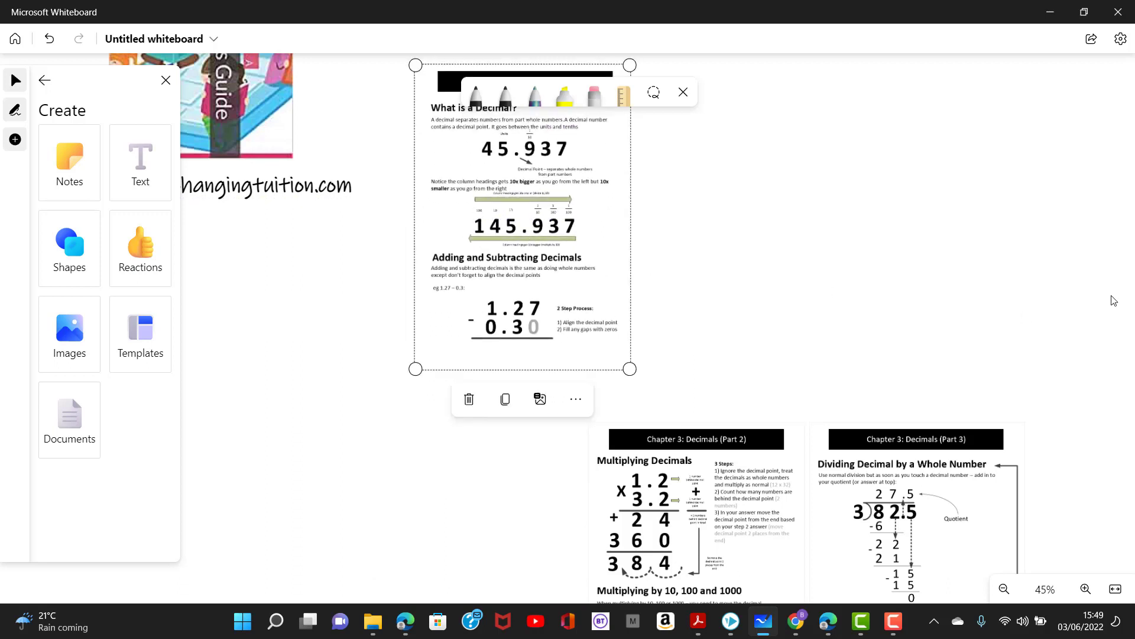
# Highlight "numbers from part whole numbers." and "decimal point." in yellow in the "What is a Decimal?" paragraph.
pyautogui.moveTo(1065, 286); pyautogui.dragTo(1040, 398)
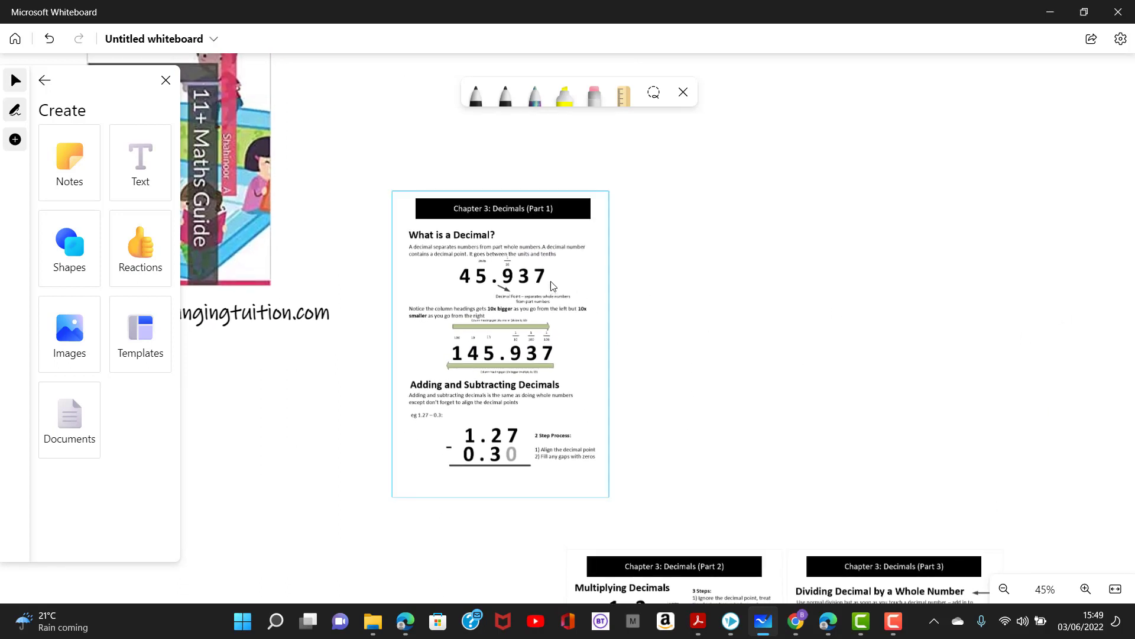
pyautogui.moveTo(550, 276); pyautogui.dragTo(548, 205)
pyautogui.scroll(8, 788, 307)
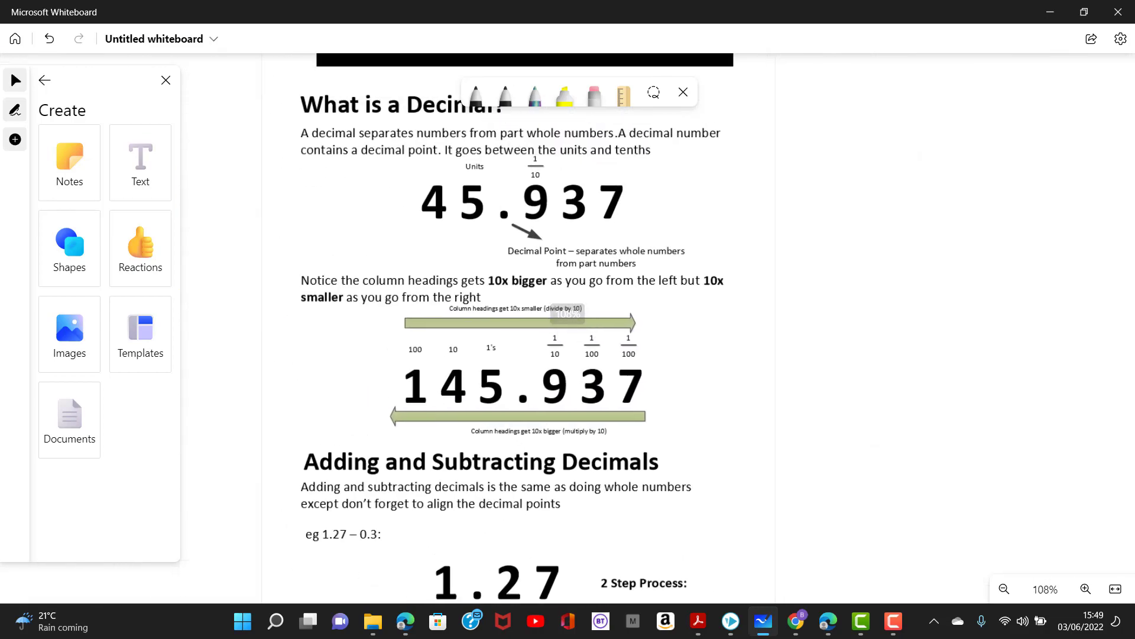
pyautogui.scroll(-2, 665, 373)
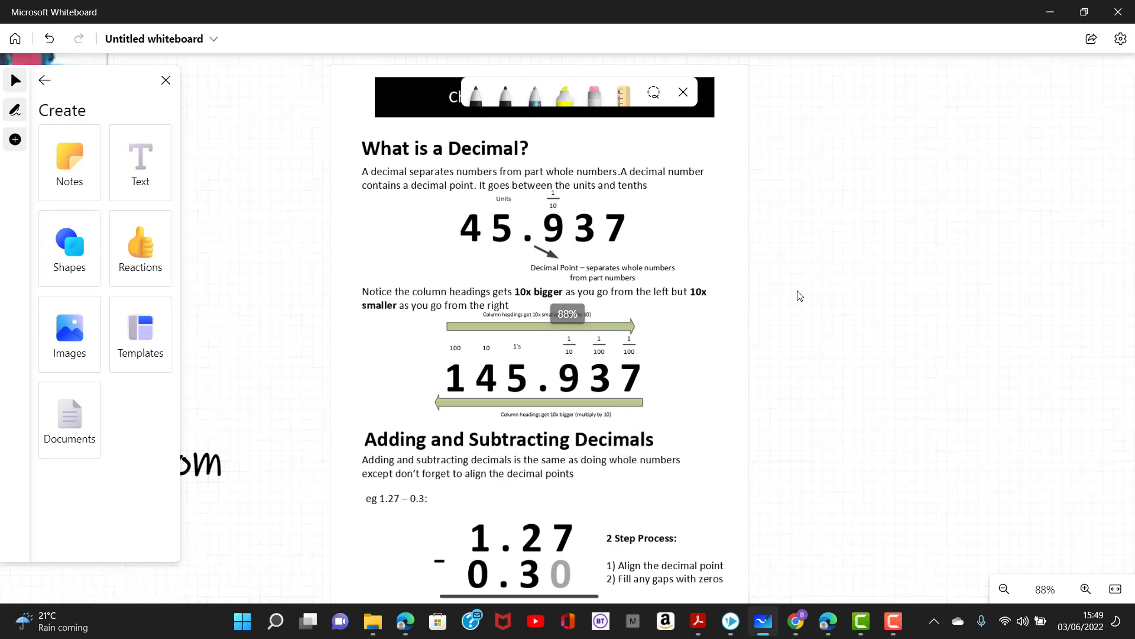
pyautogui.click(565, 99)
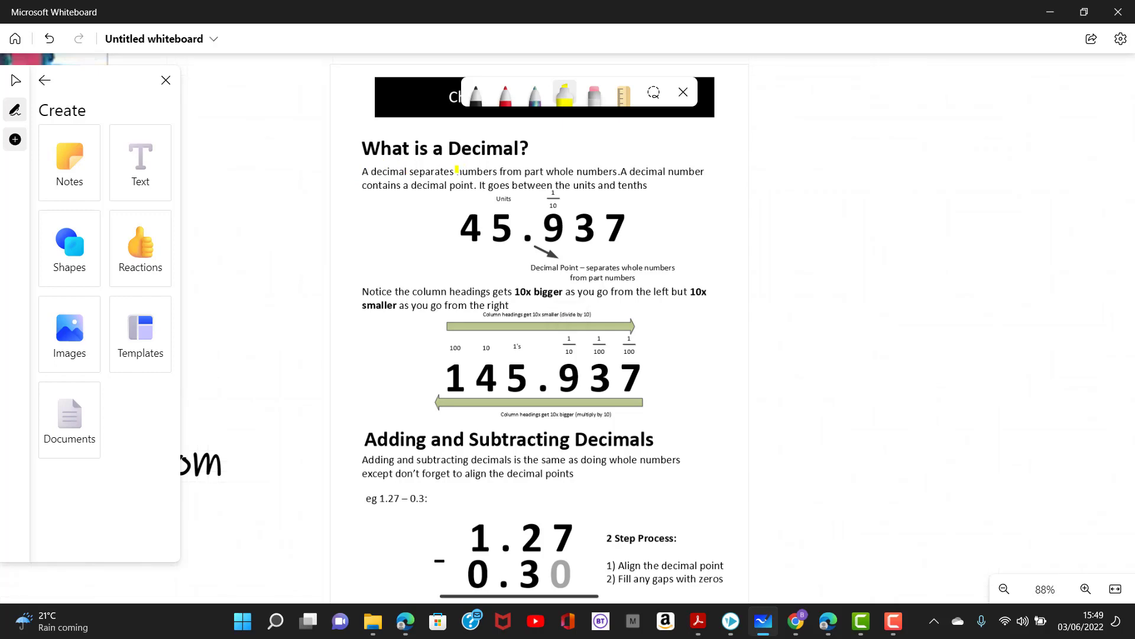
pyautogui.moveTo(456, 170); pyautogui.dragTo(624, 172)
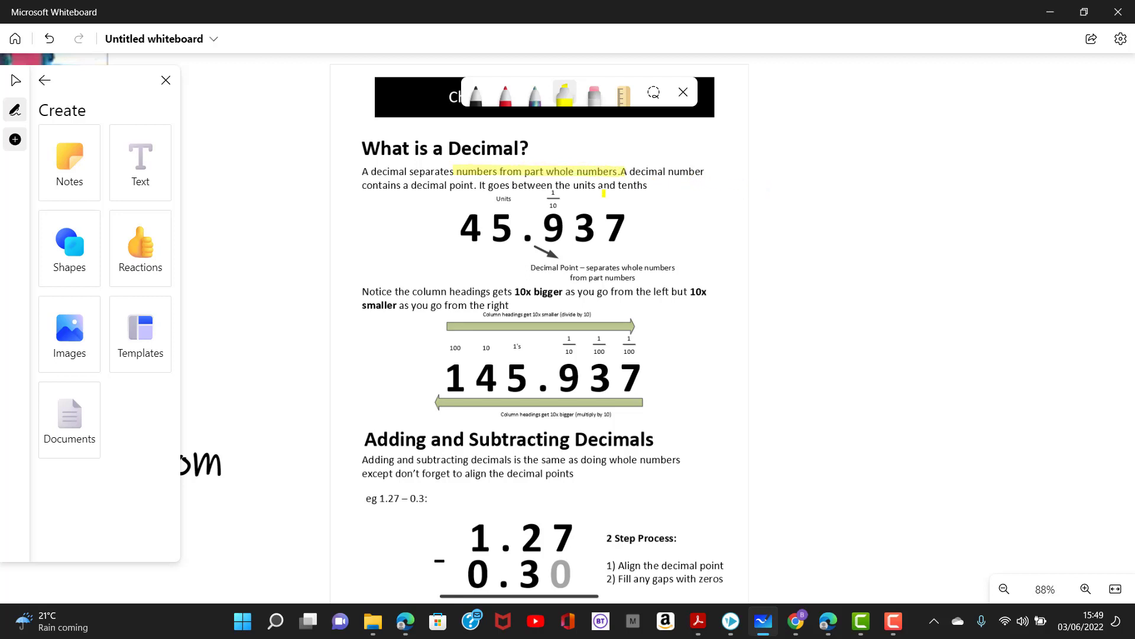
pyautogui.moveTo(409, 185); pyautogui.dragTo(483, 186)
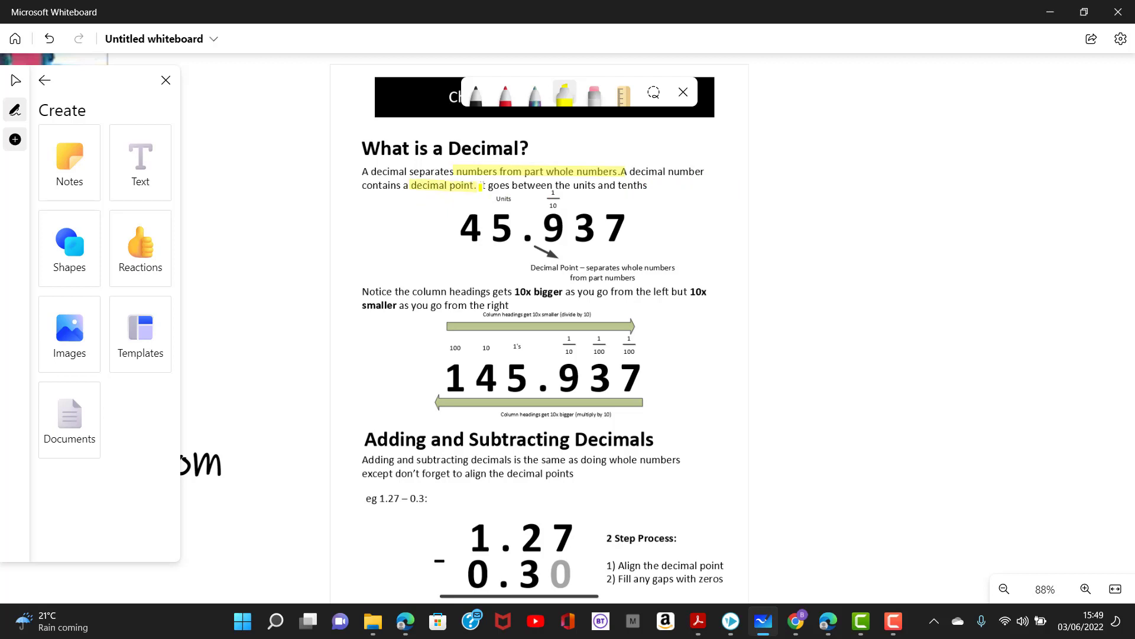
# Handwrite the number 3453 with the black pen in the empty space beside the Decimals page.
pyautogui.click(482, 102)
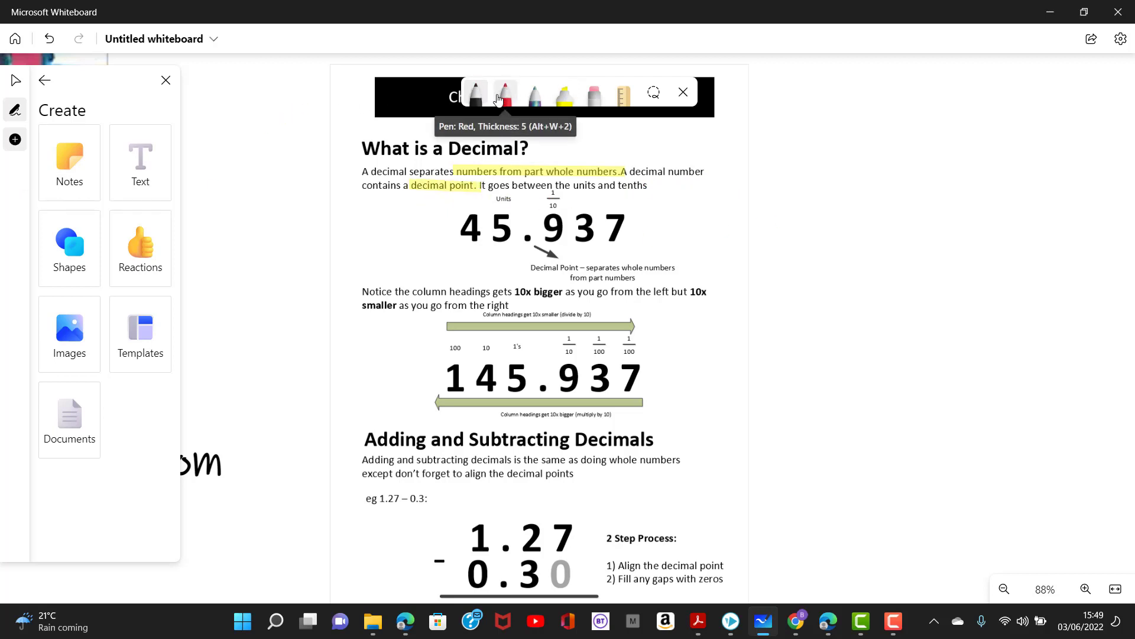
pyautogui.moveTo(915, 218)
pyautogui.mouseDown()
pyautogui.moveTo(945, 256)
pyautogui.moveTo(907, 291)
pyautogui.mouseUp()
pyautogui.moveTo(990, 217)
pyautogui.mouseDown()
pyautogui.moveTo(987, 241)
pyautogui.moveTo(957, 262)
pyautogui.moveTo(1016, 268)
pyautogui.mouseUp()
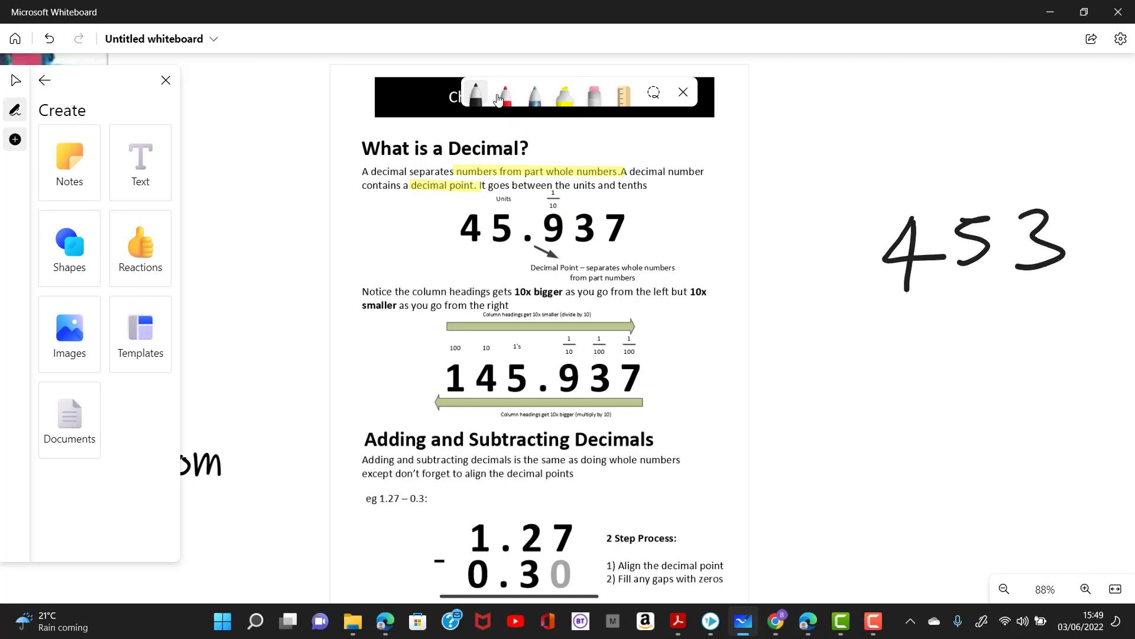
pyautogui.moveTo(817, 218)
pyautogui.mouseDown()
pyautogui.moveTo(837, 245)
pyautogui.moveTo(811, 275)
pyautogui.mouseUp()
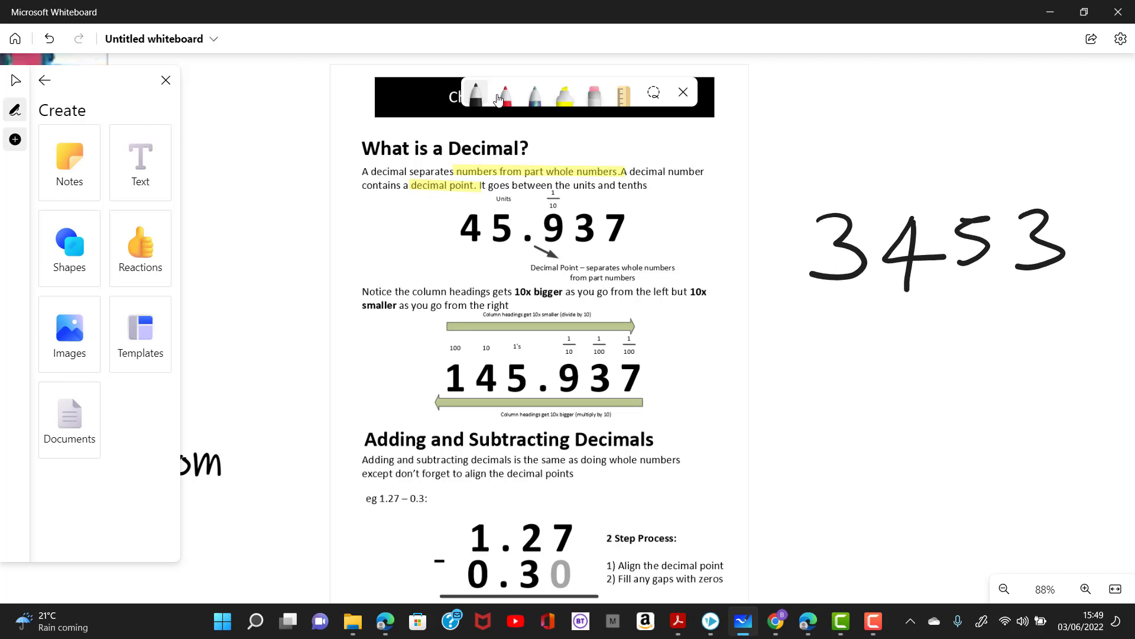
# Write underlined place-value headings TH, H, T and U with the red pen above the digits 3453.
pyautogui.click(497, 96)
pyautogui.moveTo(1020, 140)
pyautogui.mouseDown()
pyautogui.moveTo(1026, 174)
pyautogui.moveTo(1046, 135)
pyautogui.mouseUp()
pyautogui.moveTo(1017, 185); pyautogui.dragTo(1054, 184)
pyautogui.moveTo(950, 146)
pyautogui.mouseDown()
pyautogui.moveTo(984, 139)
pyautogui.moveTo(966, 176)
pyautogui.moveTo(988, 185)
pyautogui.mouseUp()
pyautogui.moveTo(891, 141)
pyautogui.mouseDown()
pyautogui.moveTo(888, 191)
pyautogui.moveTo(904, 166)
pyautogui.mouseUp()
pyautogui.moveTo(910, 135)
pyautogui.mouseDown()
pyautogui.moveTo(909, 195)
pyautogui.moveTo(922, 193)
pyautogui.mouseUp()
pyautogui.moveTo(782, 156)
pyautogui.mouseDown()
pyautogui.moveTo(820, 142)
pyautogui.moveTo(790, 180)
pyautogui.mouseUp()
pyautogui.moveTo(815, 148)
pyautogui.mouseDown()
pyautogui.moveTo(811, 197)
pyautogui.moveTo(834, 169)
pyautogui.mouseUp()
pyautogui.moveTo(833, 142)
pyautogui.mouseDown()
pyautogui.moveTo(834, 188)
pyautogui.moveTo(849, 183)
pyautogui.mouseUp()
pyautogui.click(841, 620)
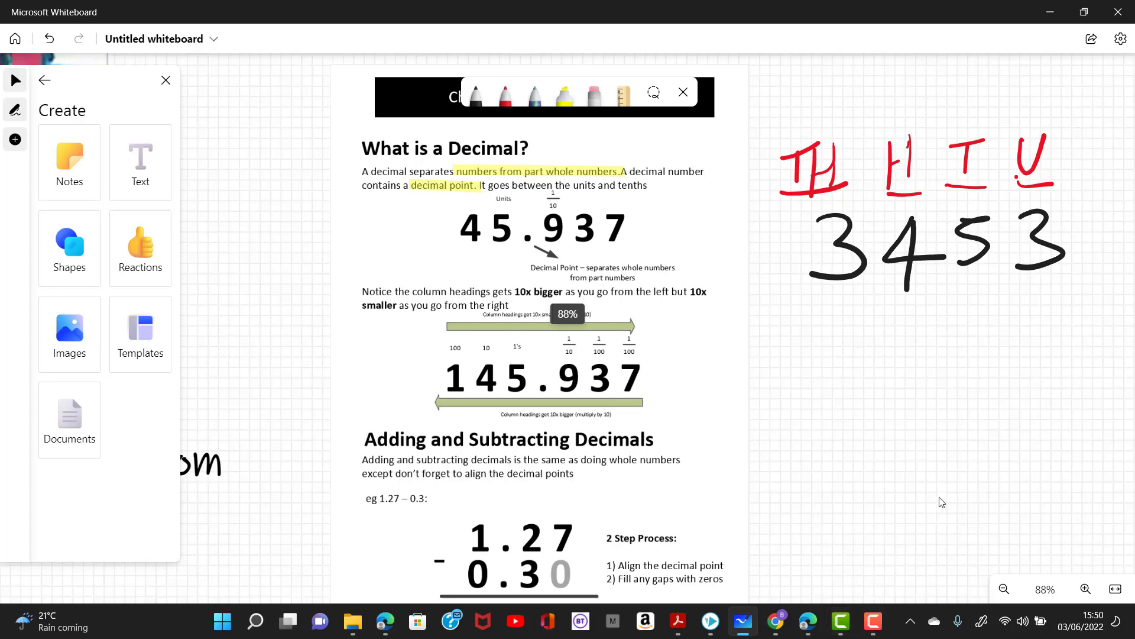
# Extend 3453 with a decimal point in the dark blue galaxy pen and the decimal digits 346 in black.
pyautogui.hscroll(4, 939, 487)
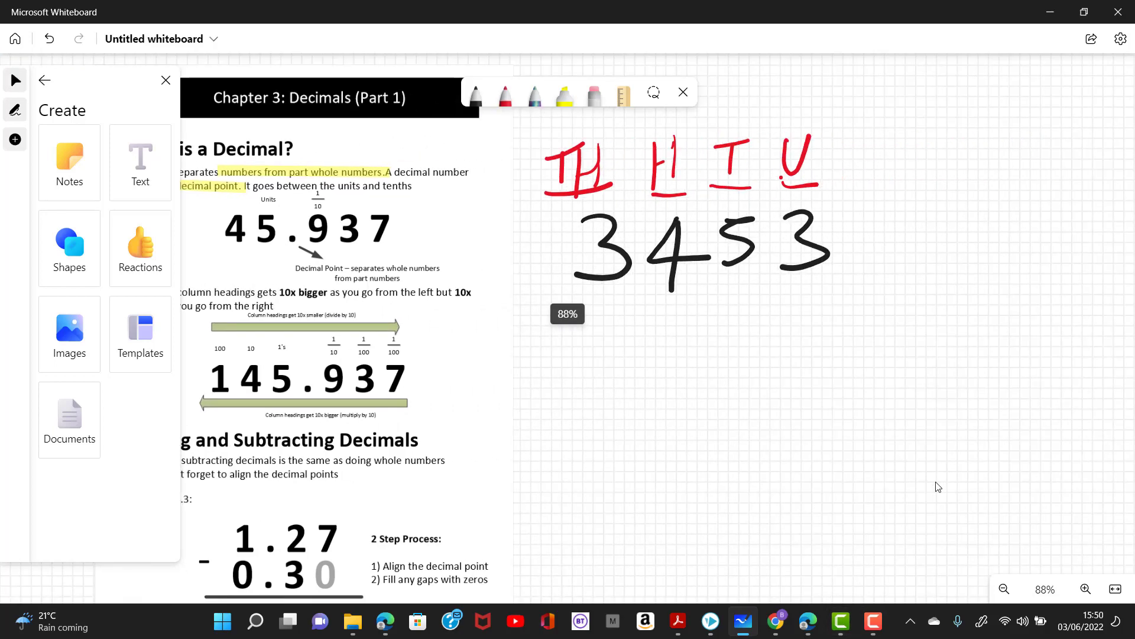
pyautogui.click(534, 93)
pyautogui.moveTo(851, 252); pyautogui.dragTo(854, 247)
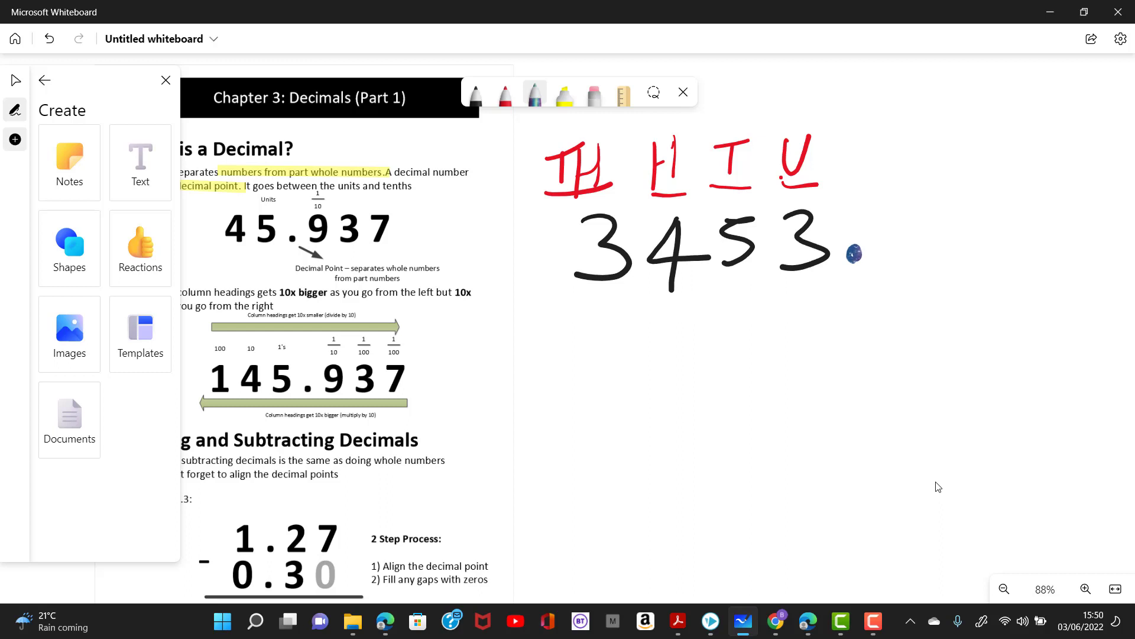
pyautogui.click(476, 94)
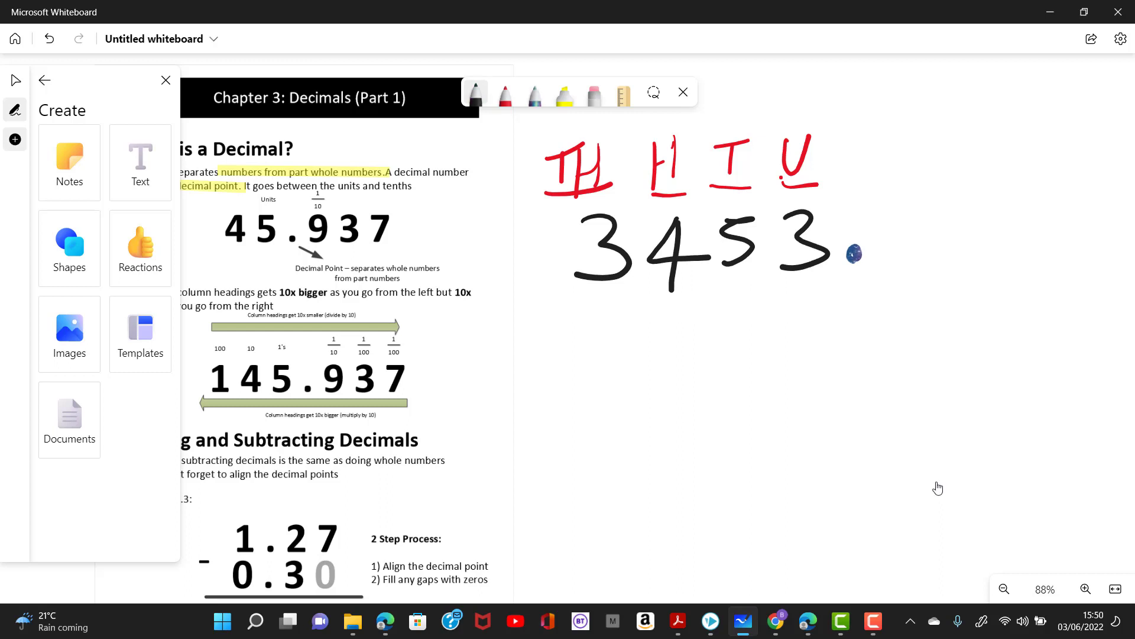
pyautogui.moveTo(890, 201)
pyautogui.mouseDown()
pyautogui.moveTo(922, 219)
pyautogui.moveTo(888, 250)
pyautogui.mouseUp()
pyautogui.moveTo(980, 200)
pyautogui.mouseDown()
pyautogui.moveTo(993, 237)
pyautogui.moveTo(976, 268)
pyautogui.mouseUp()
pyautogui.moveTo(1053, 181); pyautogui.dragTo(1023, 245)
# Write the red fraction headings 1/10, 1/100 and 1/1000 above the decimal digits 3, 4 and 6.
pyautogui.click(505, 94)
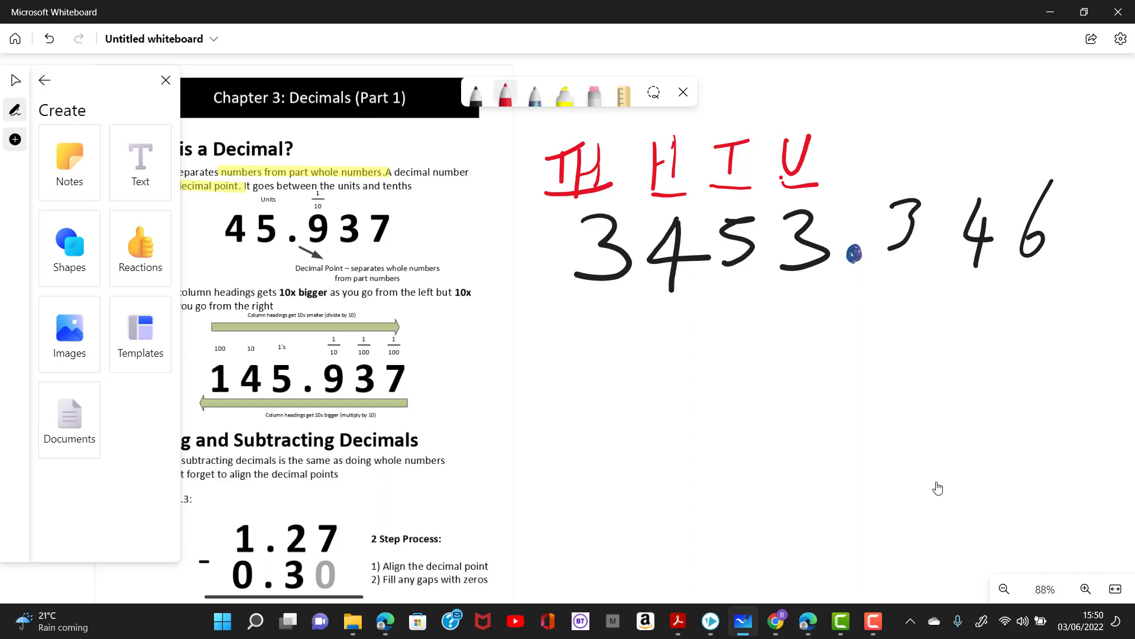
pyautogui.moveTo(886, 123)
pyautogui.mouseDown()
pyautogui.moveTo(889, 147)
pyautogui.moveTo(912, 151)
pyautogui.mouseUp()
pyautogui.moveTo(886, 160); pyautogui.dragTo(879, 189)
pyautogui.moveTo(897, 168); pyautogui.dragTo(893, 170)
pyautogui.moveTo(959, 114)
pyautogui.mouseDown()
pyautogui.moveTo(969, 150)
pyautogui.moveTo(946, 184)
pyautogui.mouseUp()
pyautogui.moveTo(958, 165); pyautogui.dragTo(972, 163)
pyautogui.moveTo(1031, 108)
pyautogui.mouseDown()
pyautogui.moveTo(1033, 130)
pyautogui.moveTo(1053, 145)
pyautogui.mouseUp()
pyautogui.moveTo(1024, 159)
pyautogui.mouseDown()
pyautogui.moveTo(1016, 185)
pyautogui.moveTo(1036, 160)
pyautogui.moveTo(1070, 158)
pyautogui.mouseUp()
pyautogui.click(1071, 158)
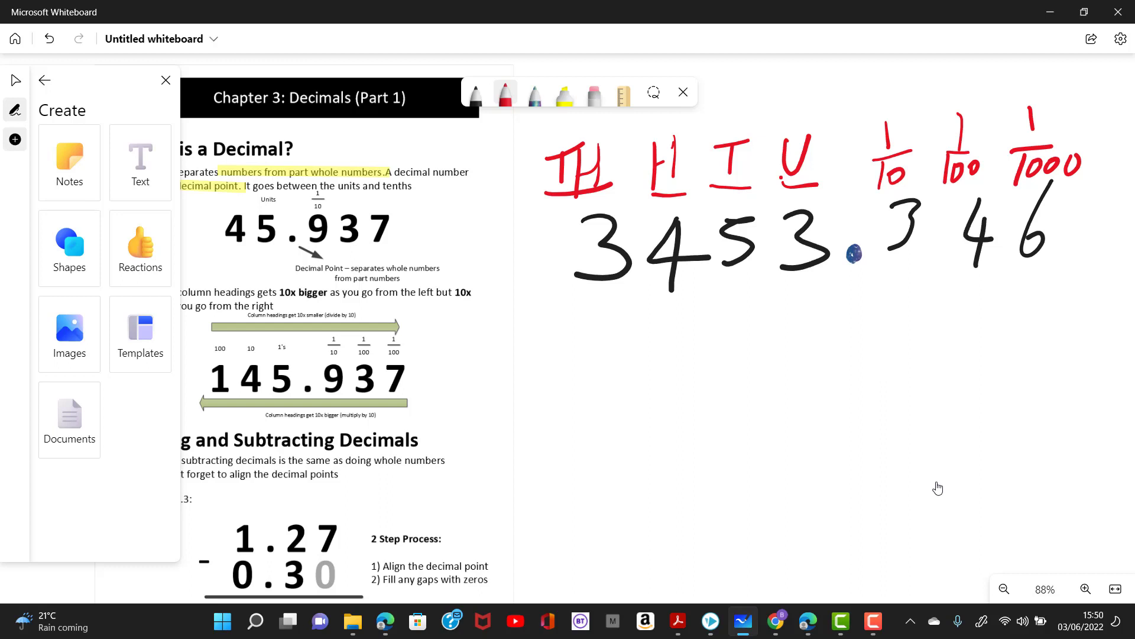
# Change the black pen's colour to orange.
pyautogui.click(476, 93)
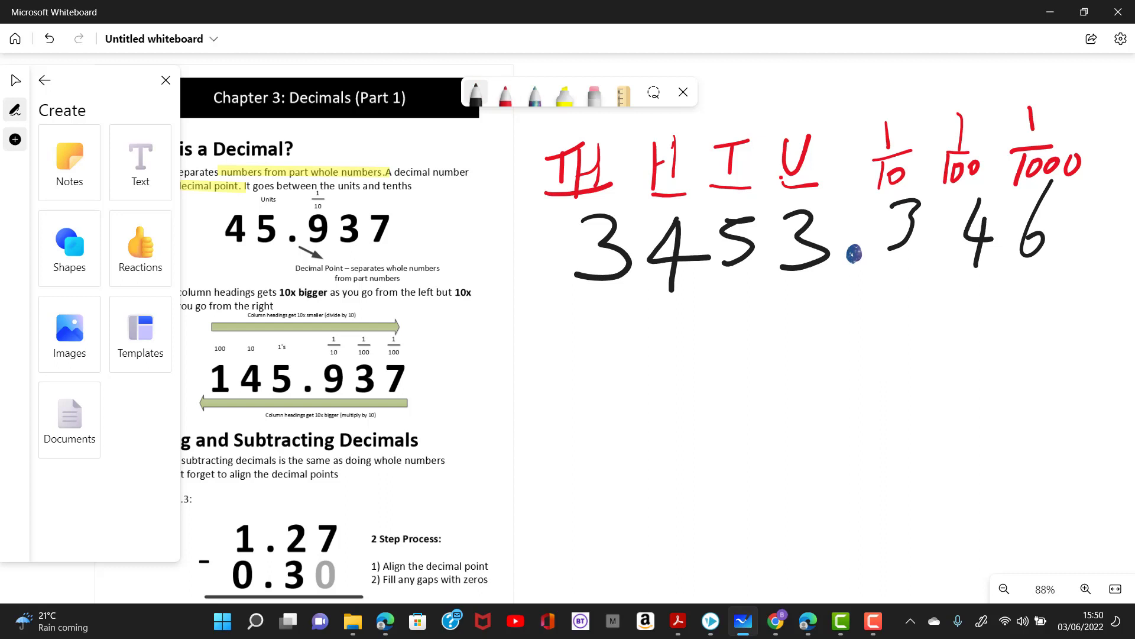
pyautogui.click(476, 94)
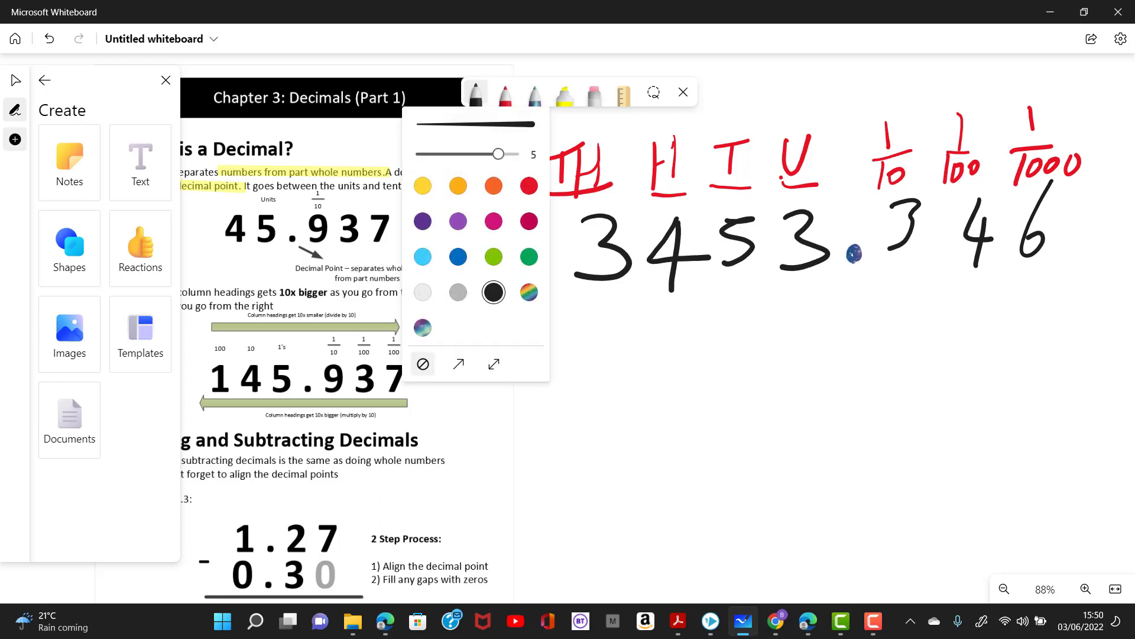
pyautogui.click(494, 186)
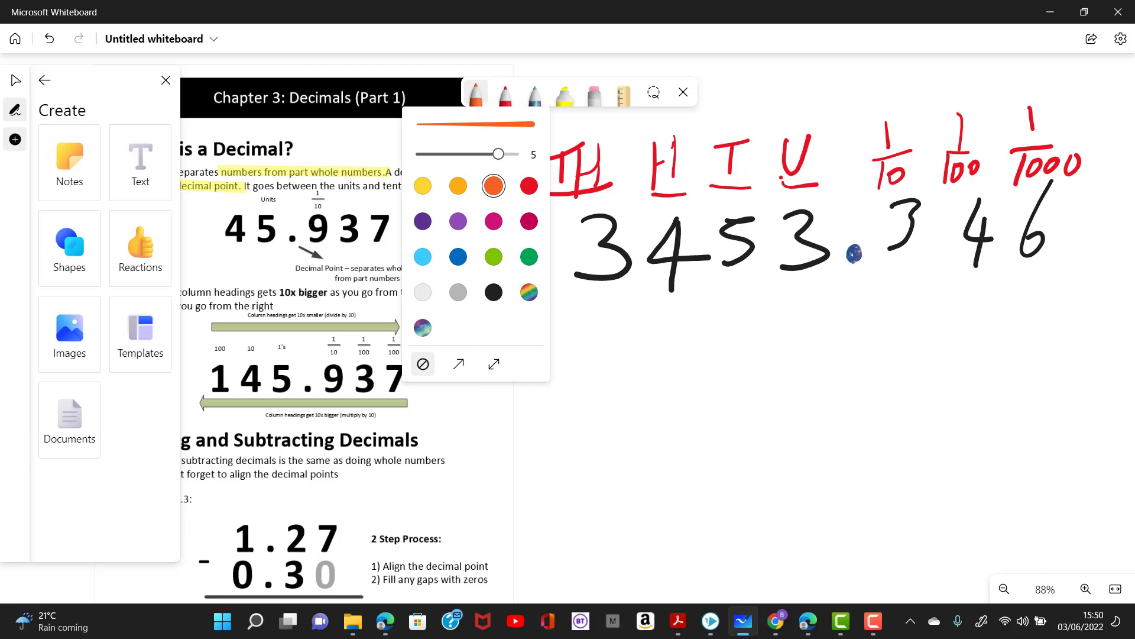
pyautogui.moveTo(585, 315)
pyautogui.mouseDown()
pyautogui.moveTo(875, 319)
pyautogui.moveTo(1041, 310)
pyautogui.moveTo(1045, 295)
pyautogui.moveTo(1029, 337)
pyautogui.mouseUp()
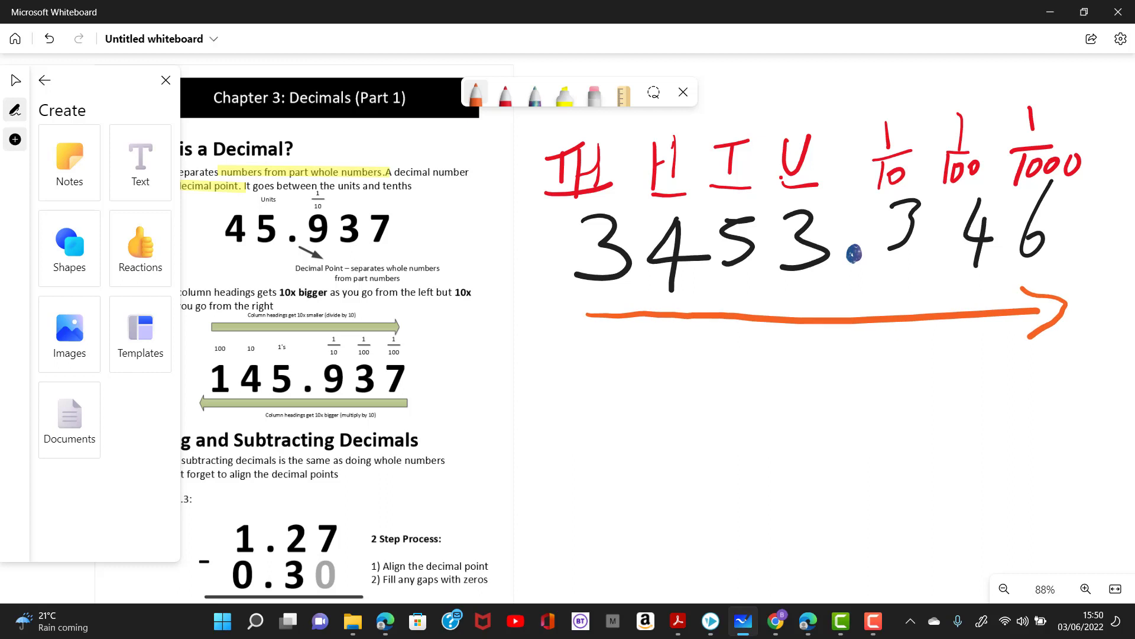
pyautogui.click(594, 94)
pyautogui.moveTo(1062, 305); pyautogui.dragTo(1026, 312)
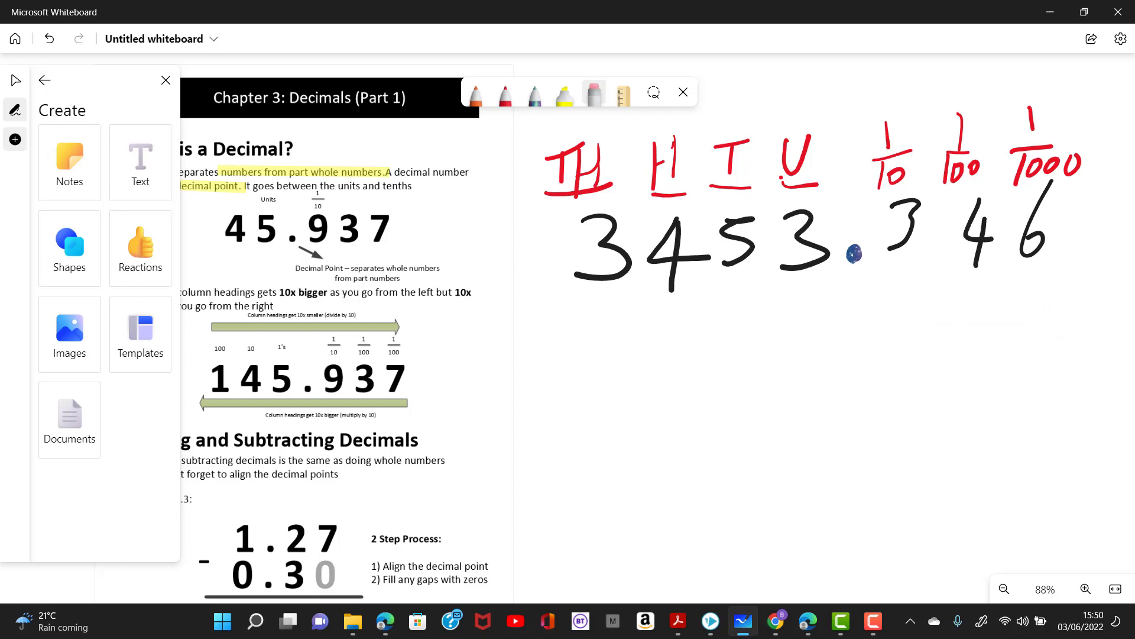
# Draw a long orange left-pointing arrow beneath 3453.346 and small ×10 arrows linking U to T, T to H and H to TH.
pyautogui.click(476, 94)
pyautogui.moveTo(1047, 296)
pyautogui.mouseDown()
pyautogui.moveTo(564, 315)
pyautogui.moveTo(592, 333)
pyautogui.mouseUp()
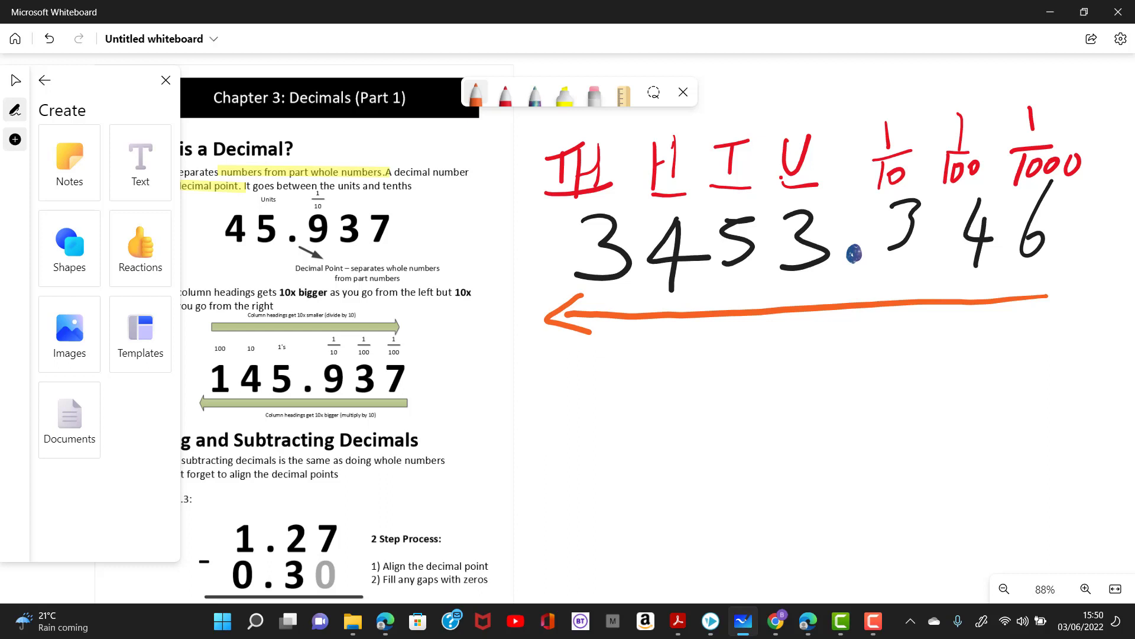
pyautogui.moveTo(801, 193)
pyautogui.mouseDown()
pyautogui.moveTo(748, 202)
pyautogui.moveTo(773, 201)
pyautogui.mouseUp()
pyautogui.moveTo(772, 191)
pyautogui.mouseDown()
pyautogui.moveTo(765, 202)
pyautogui.moveTo(785, 198)
pyautogui.moveTo(684, 209)
pyautogui.moveTo(698, 193)
pyautogui.moveTo(713, 205)
pyautogui.mouseUp()
pyautogui.moveTo(693, 198)
pyautogui.mouseDown()
pyautogui.moveTo(700, 204)
pyautogui.moveTo(596, 220)
pyautogui.moveTo(601, 197)
pyautogui.moveTo(621, 204)
pyautogui.mouseUp()
pyautogui.moveTo(622, 194)
pyautogui.mouseDown()
pyautogui.moveTo(613, 206)
pyautogui.moveTo(638, 192)
pyautogui.mouseUp()
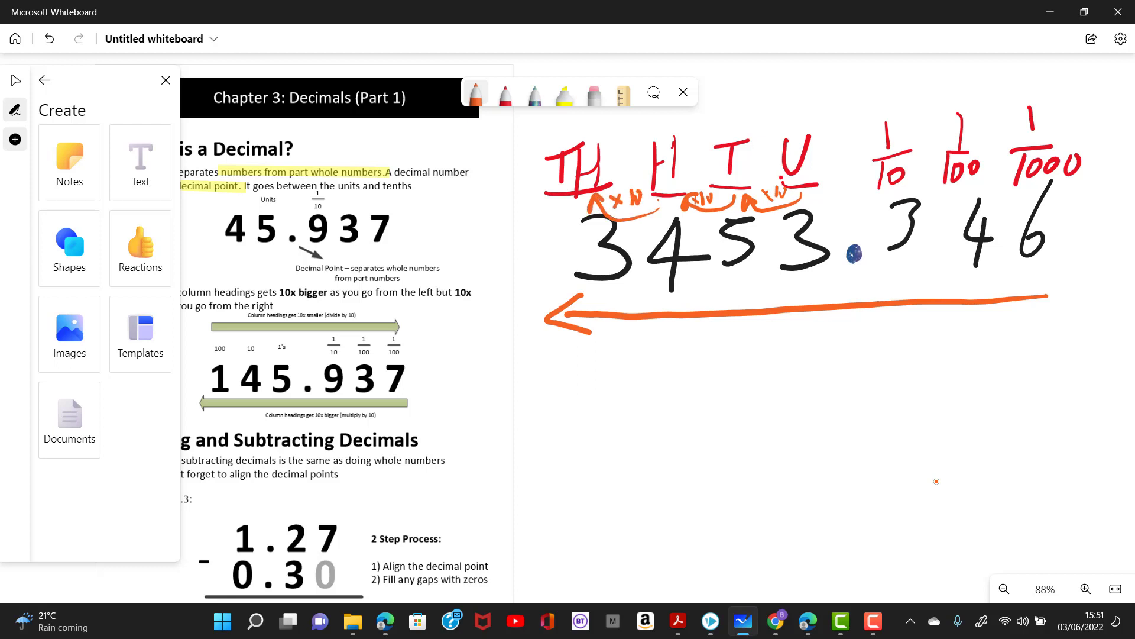
# Draw orange ×10 arrows from 1/10 to U, from 1/100 to 1/10 and from 1/1000 to 1/100.
pyautogui.moveTo(892, 188)
pyautogui.mouseDown()
pyautogui.moveTo(851, 212)
pyautogui.moveTo(818, 201)
pyautogui.mouseUp()
pyautogui.moveTo(816, 216)
pyautogui.mouseDown()
pyautogui.moveTo(822, 186)
pyautogui.moveTo(844, 203)
pyautogui.moveTo(846, 191)
pyautogui.mouseUp()
pyautogui.moveTo(856, 185)
pyautogui.mouseDown()
pyautogui.moveTo(858, 201)
pyautogui.moveTo(864, 187)
pyautogui.mouseUp()
pyautogui.moveTo(965, 186)
pyautogui.mouseDown()
pyautogui.moveTo(960, 206)
pyautogui.moveTo(905, 203)
pyautogui.moveTo(918, 190)
pyautogui.moveTo(936, 199)
pyautogui.mouseUp()
pyautogui.moveTo(945, 185); pyautogui.dragTo(944, 186)
pyautogui.moveTo(1048, 179)
pyautogui.mouseDown()
pyautogui.moveTo(998, 204)
pyautogui.moveTo(976, 184)
pyautogui.moveTo(1022, 193)
pyautogui.mouseUp()
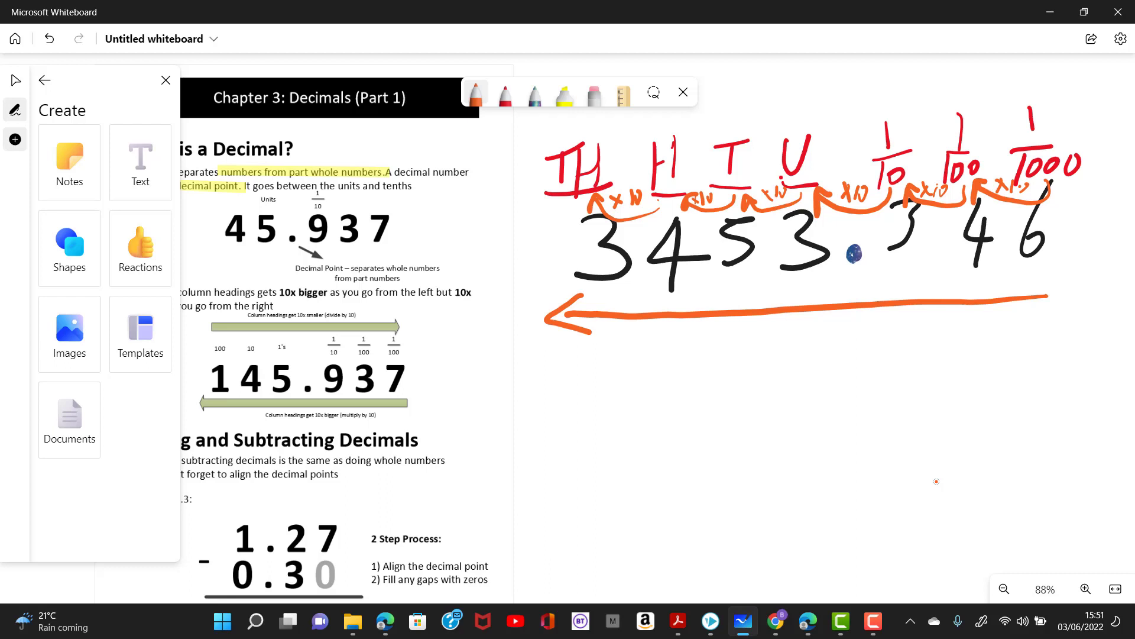
# Change the orange pen to purple and draw a curved arrow labelled ÷10 from TH to H above the headings.
pyautogui.click(475, 94)
pyautogui.click(458, 222)
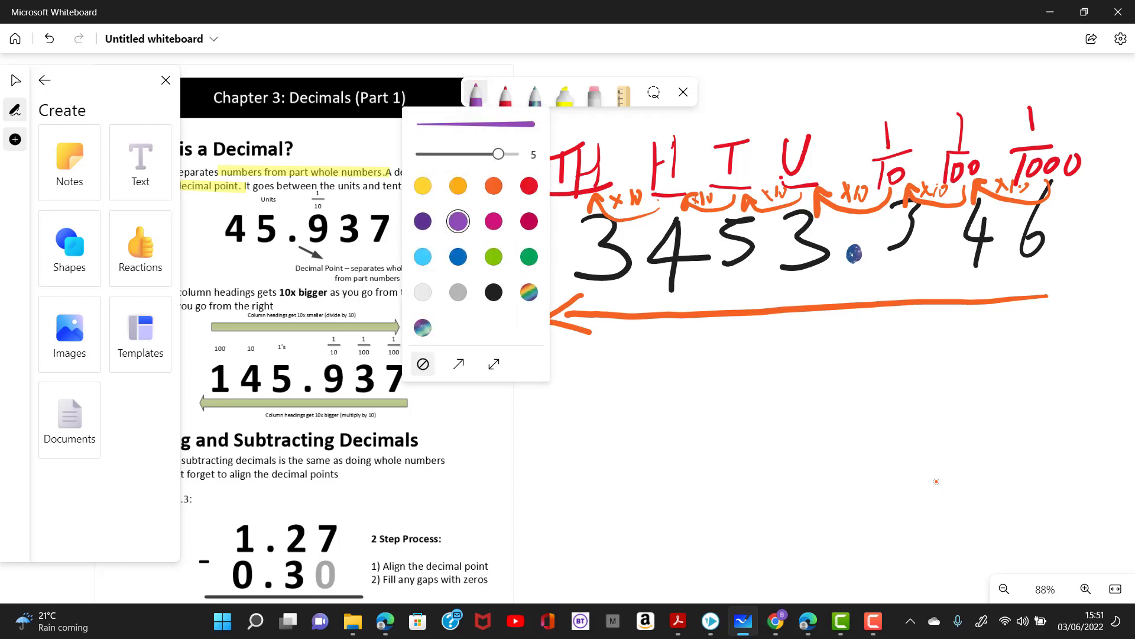
pyautogui.scroll(2, 937, 481)
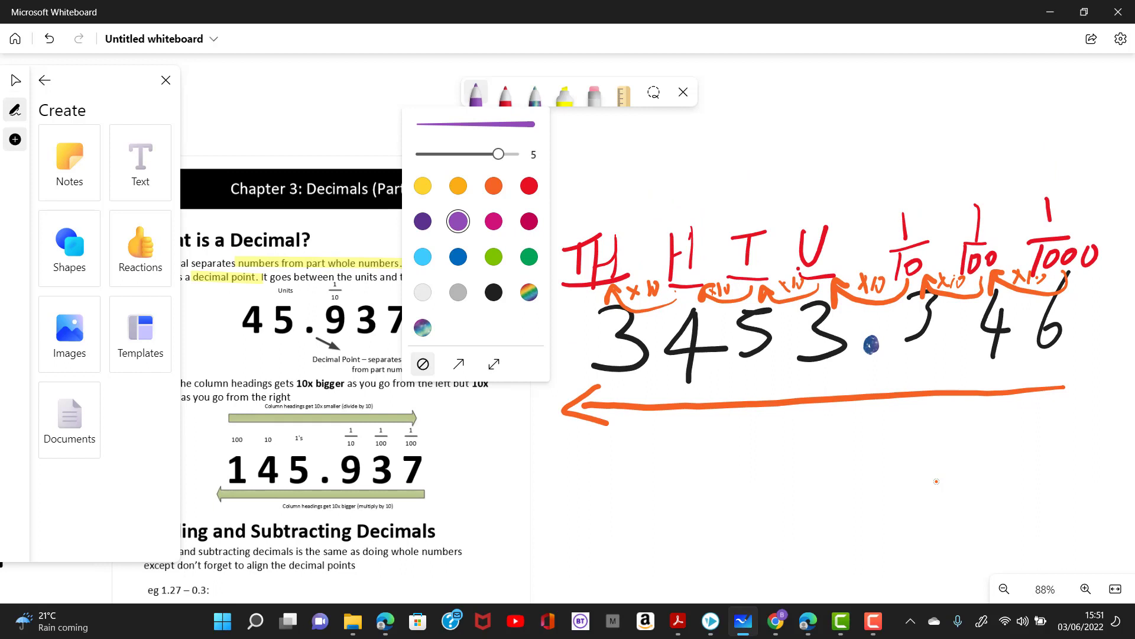
pyautogui.moveTo(586, 207)
pyautogui.mouseDown()
pyautogui.moveTo(660, 170)
pyautogui.moveTo(692, 204)
pyautogui.moveTo(701, 187)
pyautogui.mouseUp()
pyautogui.moveTo(628, 149); pyautogui.dragTo(650, 162)
pyautogui.moveTo(664, 138); pyautogui.dragTo(663, 139)
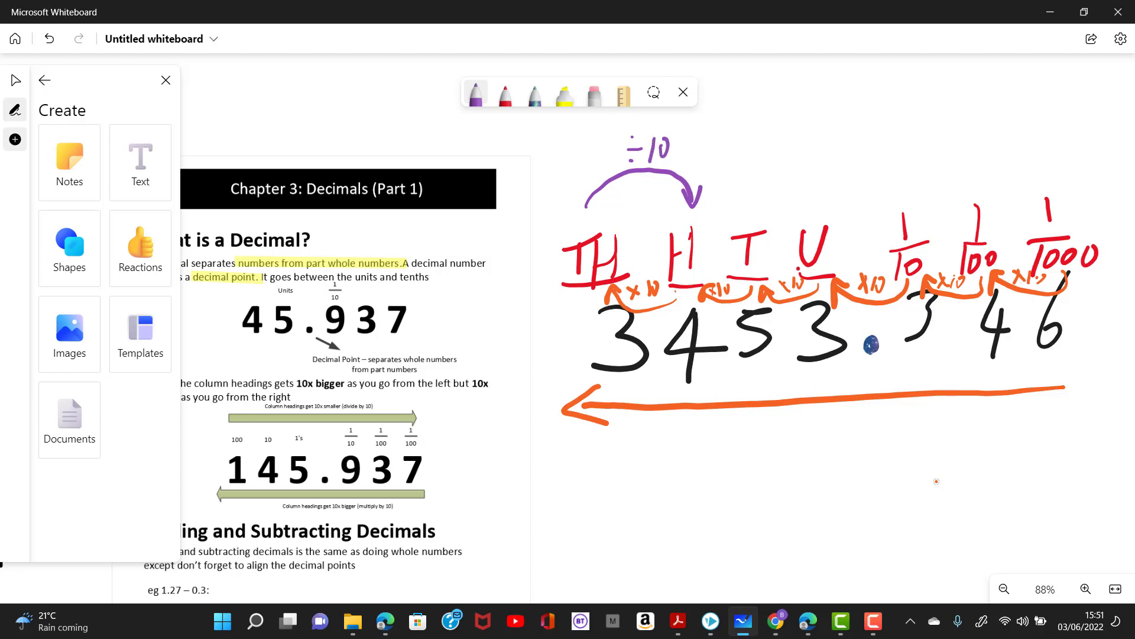
# Draw purple curved arrows labelled ÷10 from H to T and from T to U above the headings.
pyautogui.moveTo(706, 206); pyautogui.dragTo(767, 202)
pyautogui.moveTo(729, 142)
pyautogui.mouseDown()
pyautogui.moveTo(746, 139)
pyautogui.moveTo(753, 156)
pyautogui.moveTo(768, 134)
pyautogui.mouseUp()
pyautogui.click(735, 127)
pyautogui.click(737, 150)
pyautogui.moveTo(775, 217)
pyautogui.mouseDown()
pyautogui.moveTo(796, 177)
pyautogui.moveTo(818, 216)
pyautogui.mouseUp()
pyautogui.moveTo(810, 204); pyautogui.dragTo(819, 212)
pyautogui.moveTo(820, 151)
pyautogui.mouseDown()
pyautogui.moveTo(845, 161)
pyautogui.moveTo(858, 140)
pyautogui.mouseUp()
pyautogui.click(827, 138)
pyautogui.click(825, 157)
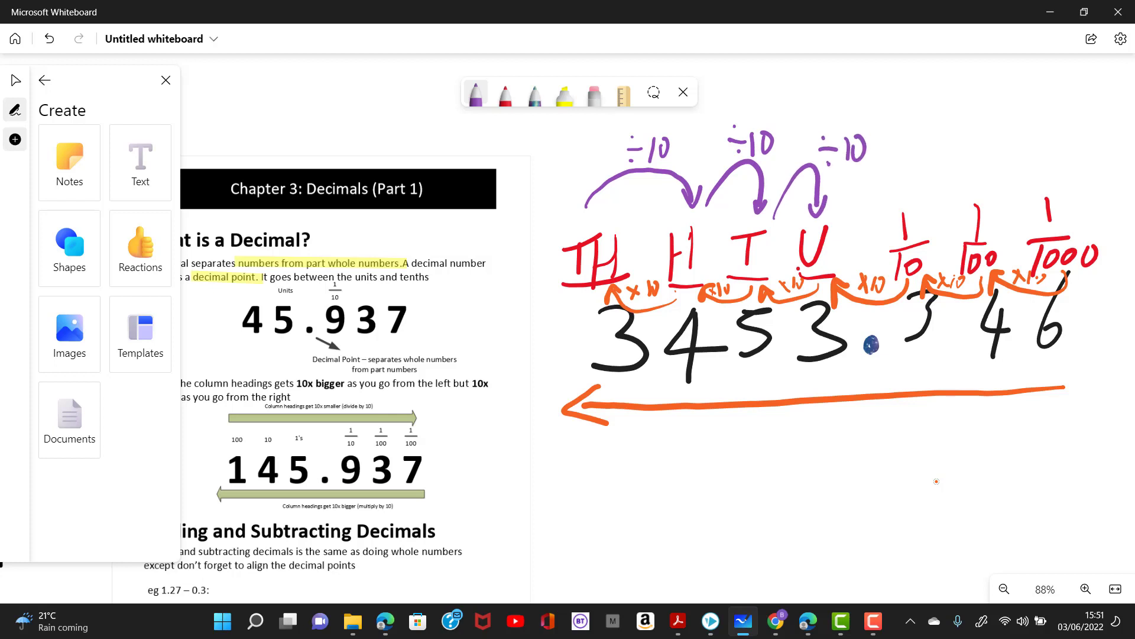
# Draw a purple ÷10 arrow from U to 1/10 and a vertical purple line through the decimal point.
pyautogui.moveTo(856, 202); pyautogui.dragTo(910, 206)
pyautogui.moveTo(905, 144); pyautogui.dragTo(949, 137)
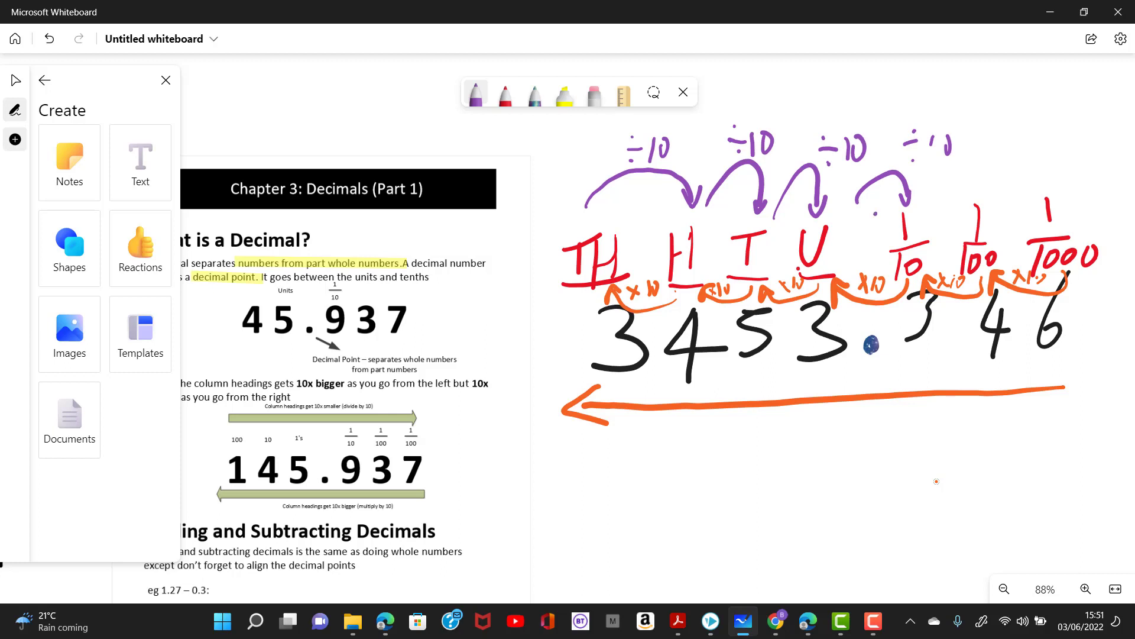
pyautogui.moveTo(876, 214); pyautogui.dragTo(870, 438)
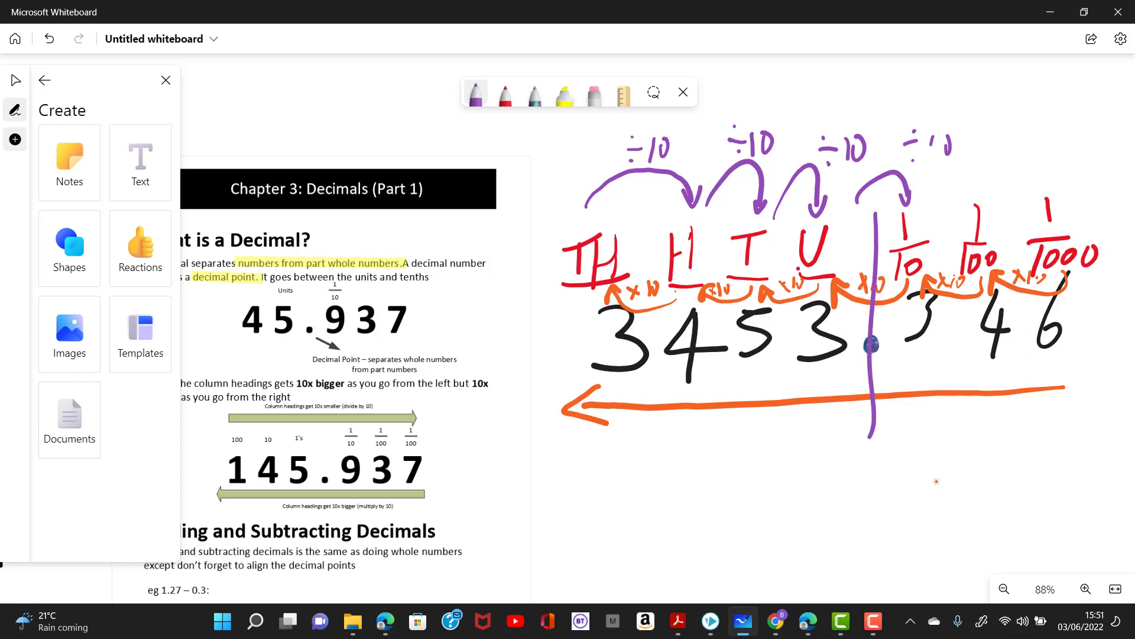
# Highlight "Align the decimal point" and "Fill any gaps with zeros" in yellow under 2 Step Process, and switch back to the purple pen.
pyautogui.click(16, 80)
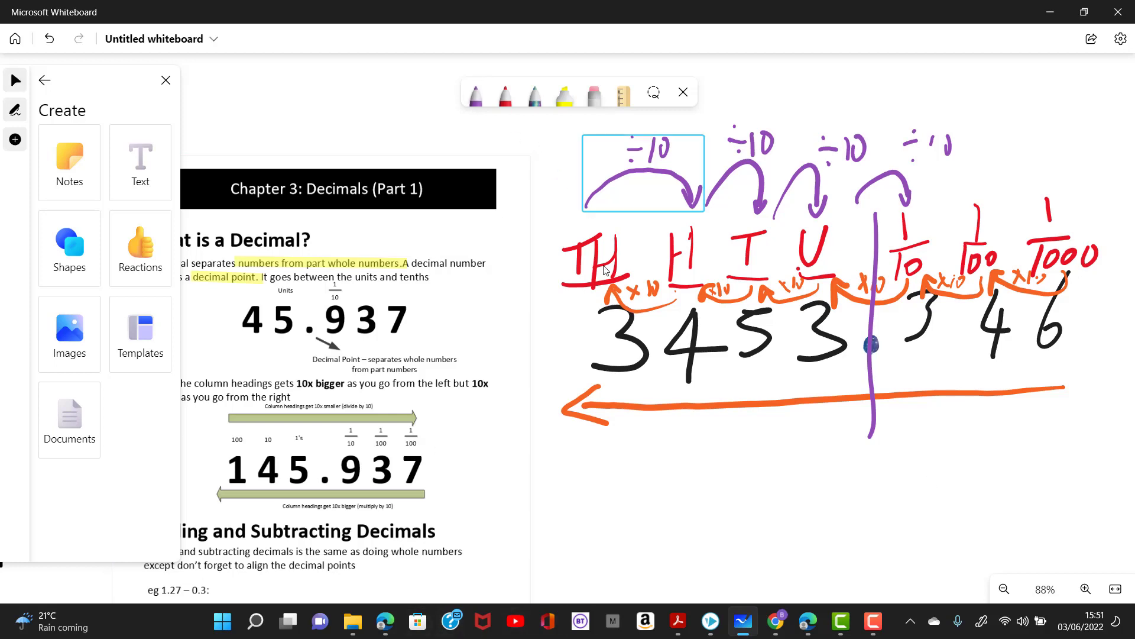
pyautogui.moveTo(713, 502); pyautogui.dragTo(820, 500)
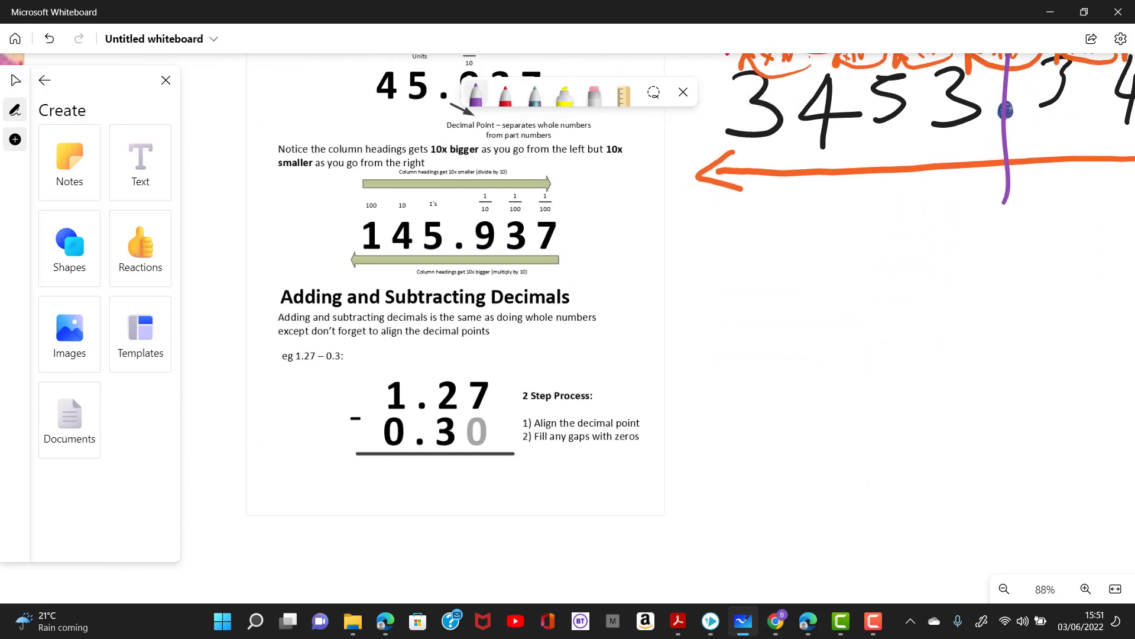
pyautogui.click(564, 94)
pyautogui.moveTo(523, 418); pyautogui.dragTo(649, 422)
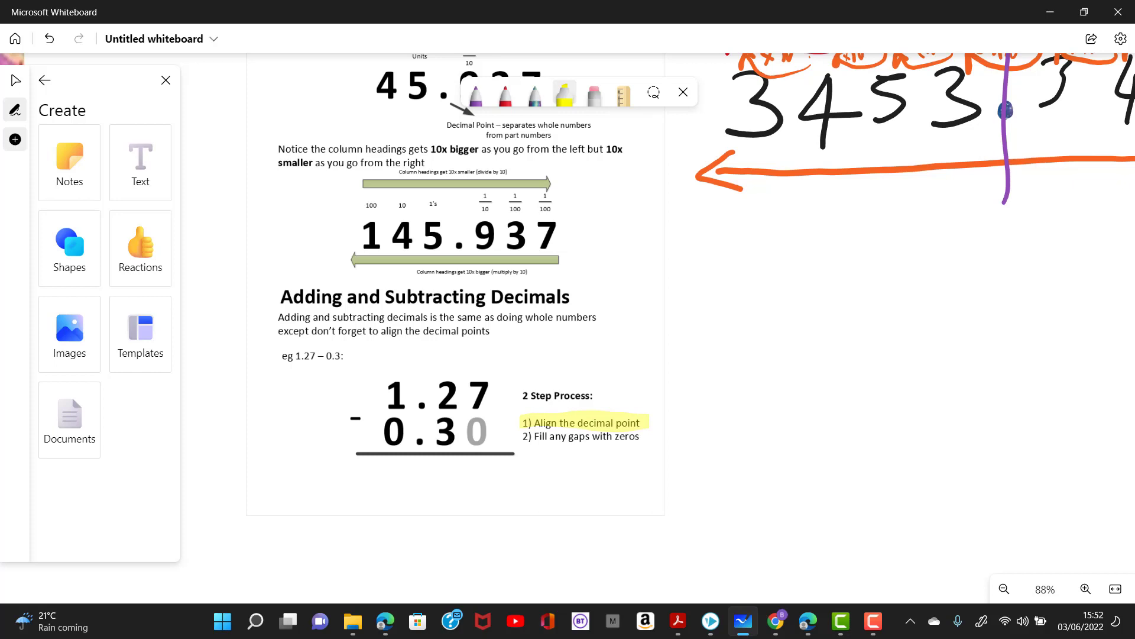
pyautogui.moveTo(525, 436)
pyautogui.mouseDown()
pyautogui.moveTo(631, 437)
pyautogui.moveTo(527, 441)
pyautogui.mouseUp()
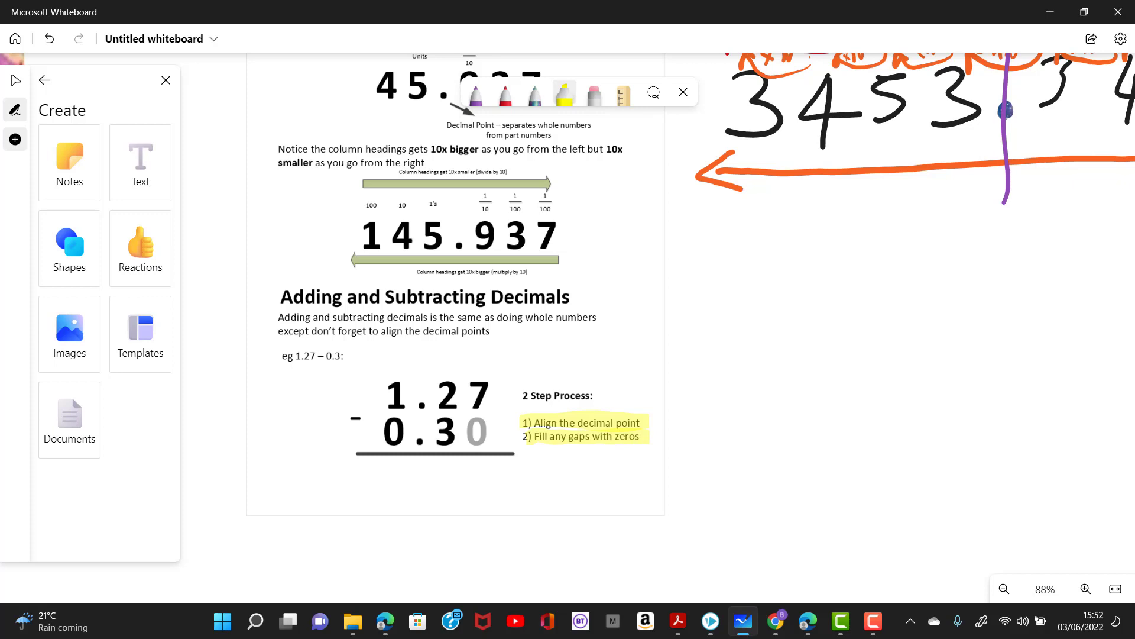
pyautogui.click(476, 93)
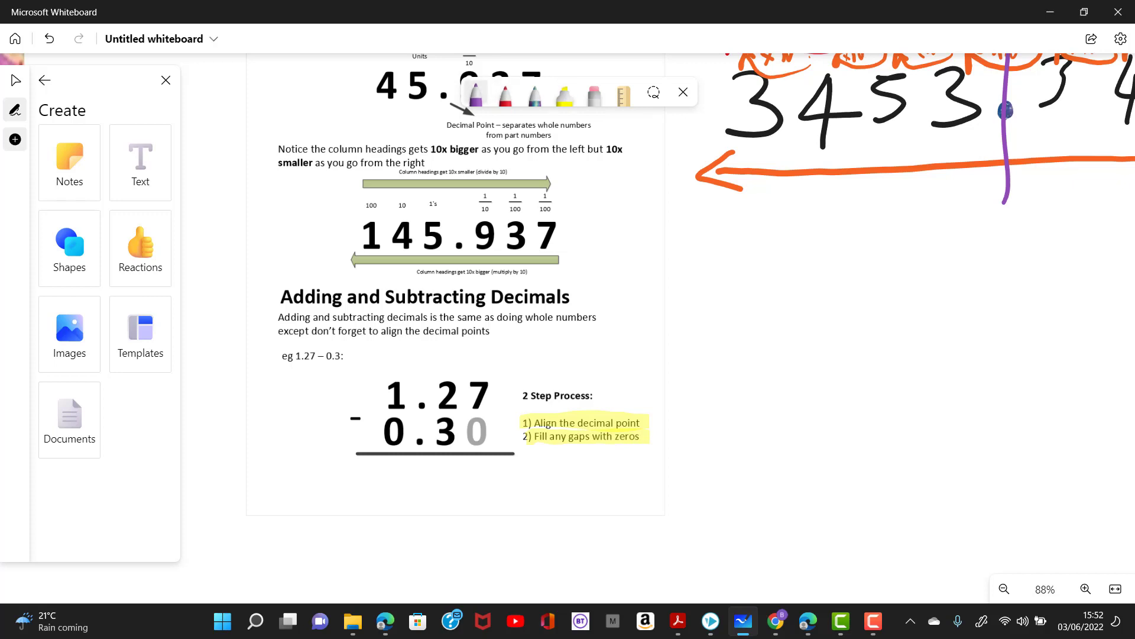
# Change the purple pen to black and write 1.27 with 0.3 beneath it in the blank area beside the worksheet.
pyautogui.click(476, 94)
pyautogui.click(491, 293)
pyautogui.moveTo(776, 259); pyautogui.dragTo(779, 335)
pyautogui.click(811, 328)
pyautogui.moveTo(858, 273); pyautogui.dragTo(968, 334)
pyautogui.moveTo(955, 295); pyautogui.dragTo(1014, 283)
pyautogui.moveTo(793, 379); pyautogui.dragTo(790, 380)
pyautogui.click(822, 403)
pyautogui.moveTo(865, 367); pyautogui.dragTo(868, 410)
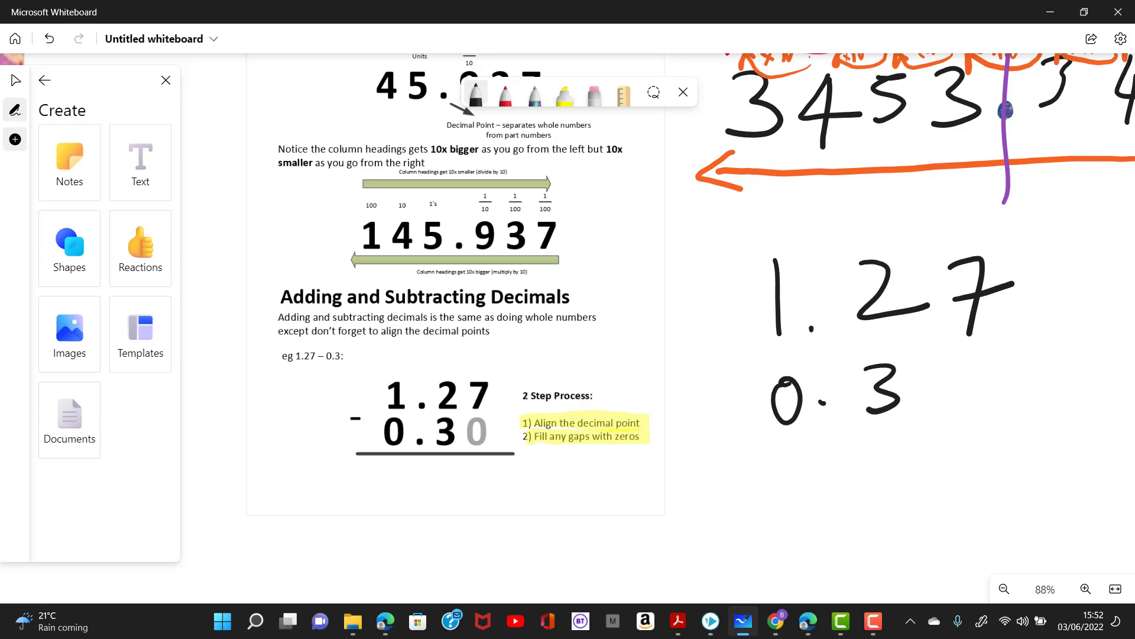
pyautogui.click(505, 94)
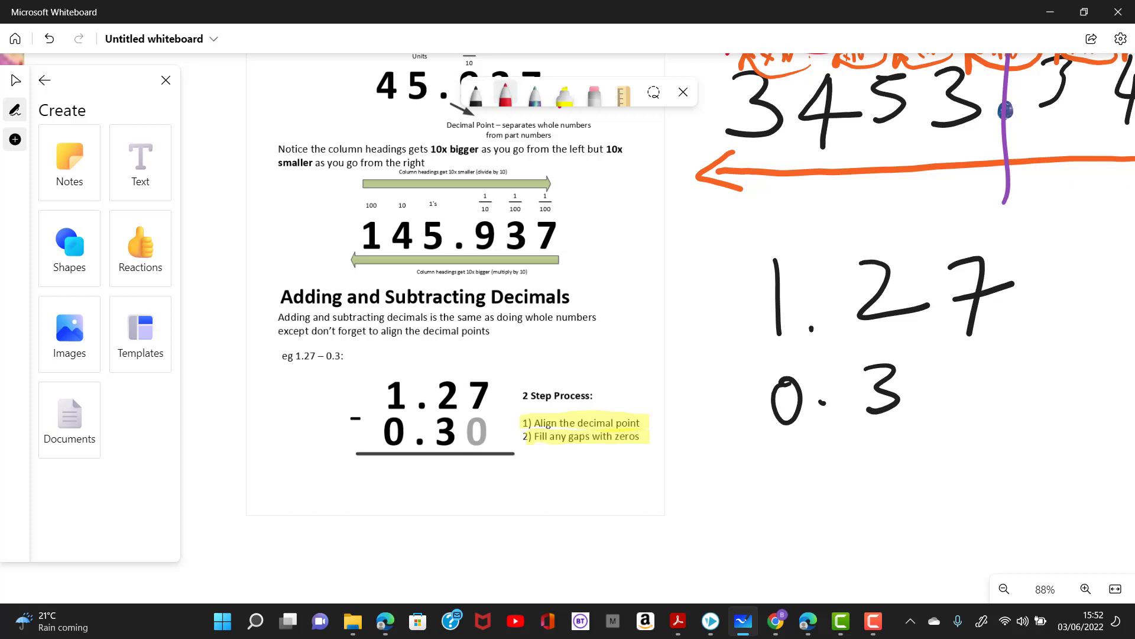
pyautogui.moveTo(816, 265); pyautogui.dragTo(832, 434)
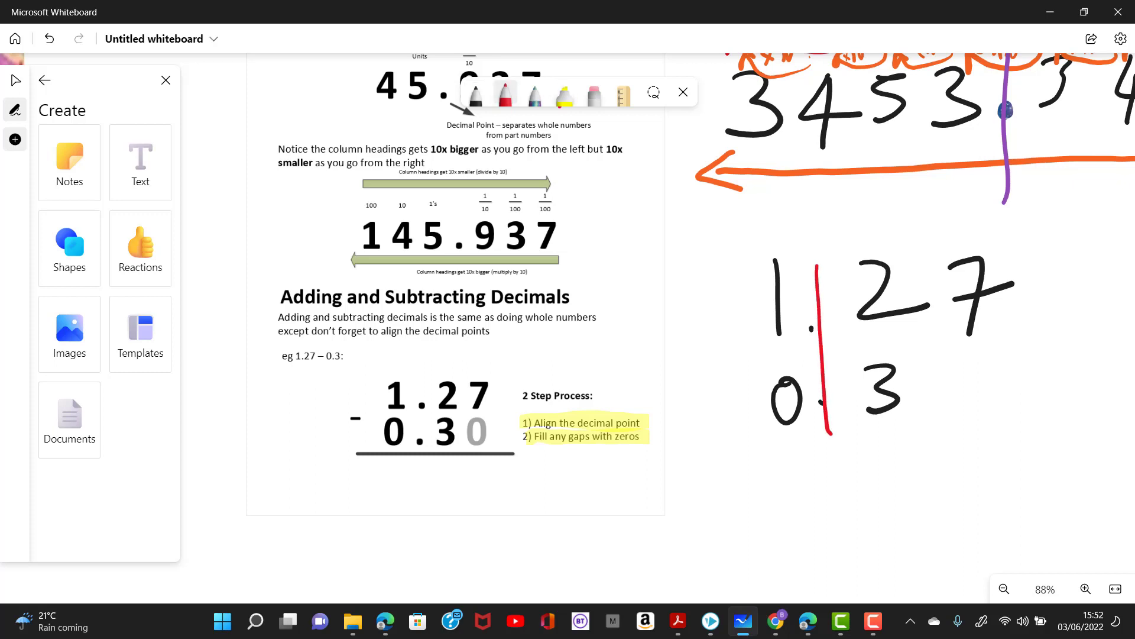
pyautogui.click(594, 93)
pyautogui.click(823, 355)
# Erase the handwritten decimal points in 1.27 and 0.3 and redraw them in black.
pyautogui.click(811, 329)
pyautogui.click(823, 402)
pyautogui.click(476, 94)
pyautogui.click(817, 328)
pyautogui.click(833, 407)
# Highlight a yellow line through the two handwritten decimal points and draw a red tick beside "Align the decimal point".
pyautogui.click(565, 93)
pyautogui.moveTo(811, 260)
pyautogui.mouseDown()
pyautogui.moveTo(834, 434)
pyautogui.moveTo(814, 258)
pyautogui.mouseUp()
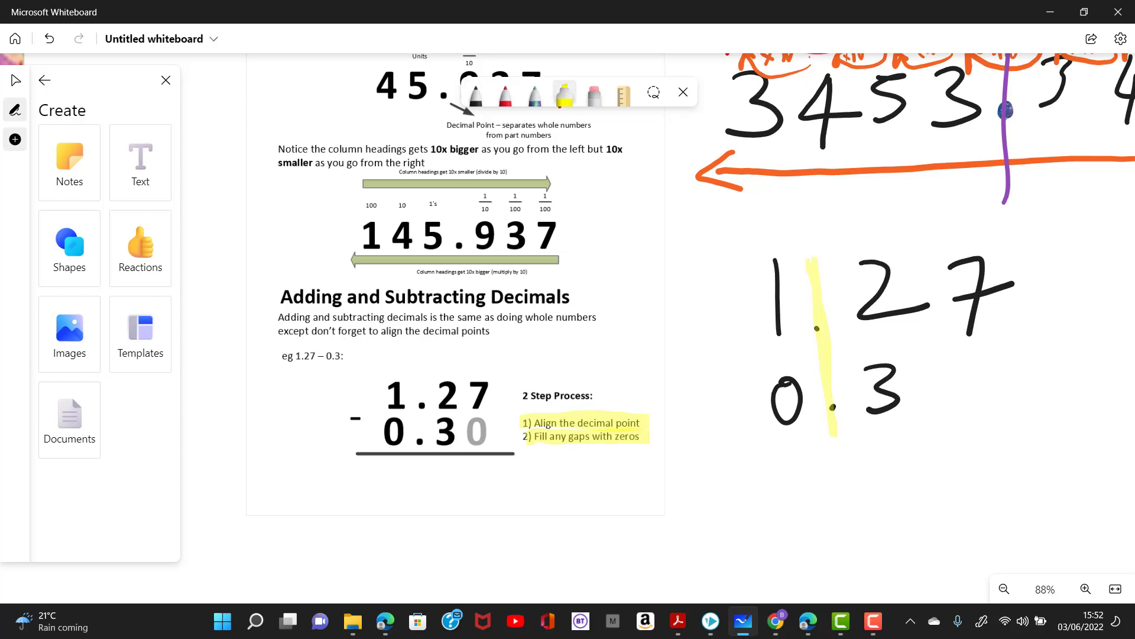
pyautogui.click(506, 93)
pyautogui.moveTo(646, 419); pyautogui.dragTo(689, 376)
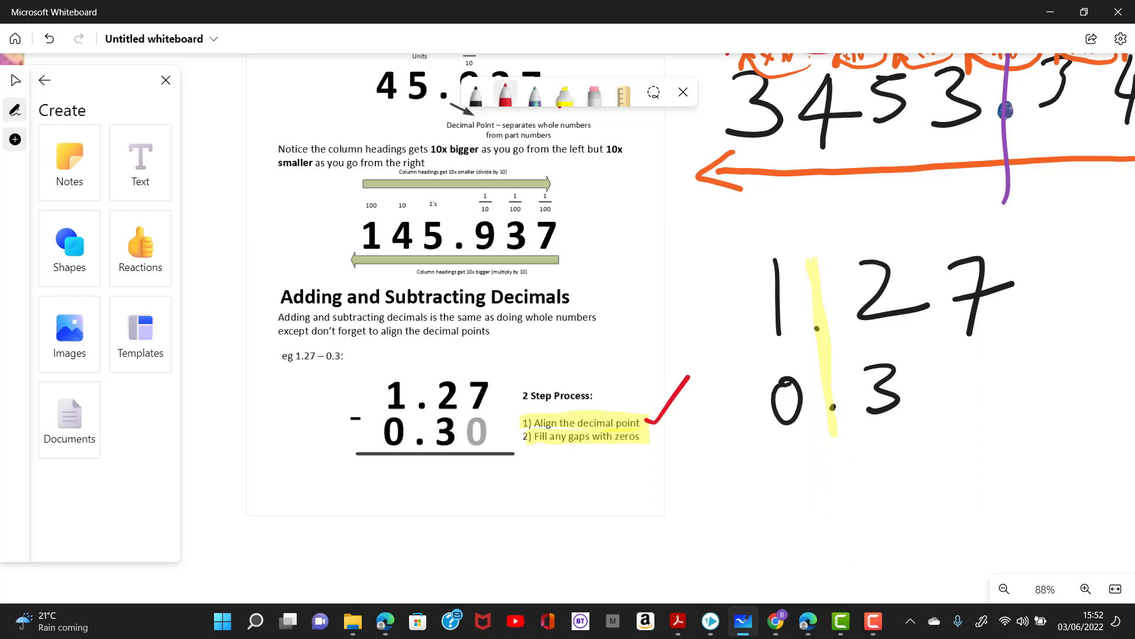
# Complete the subtraction layout in red with a 0 after 0.3, a minus sign and a horizontal answer line.
pyautogui.click(505, 93)
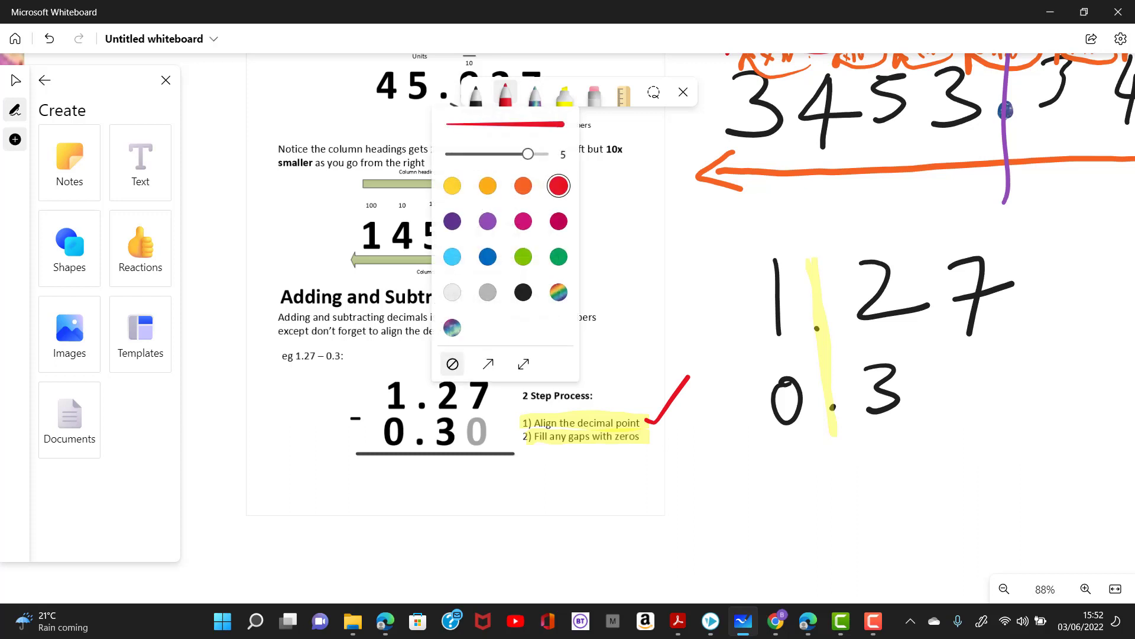
pyautogui.moveTo(975, 363)
pyautogui.mouseDown()
pyautogui.moveTo(979, 411)
pyautogui.moveTo(970, 362)
pyautogui.mouseUp()
pyautogui.moveTo(692, 331); pyautogui.dragTo(736, 328)
pyautogui.moveTo(703, 455); pyautogui.dragTo(1060, 452)
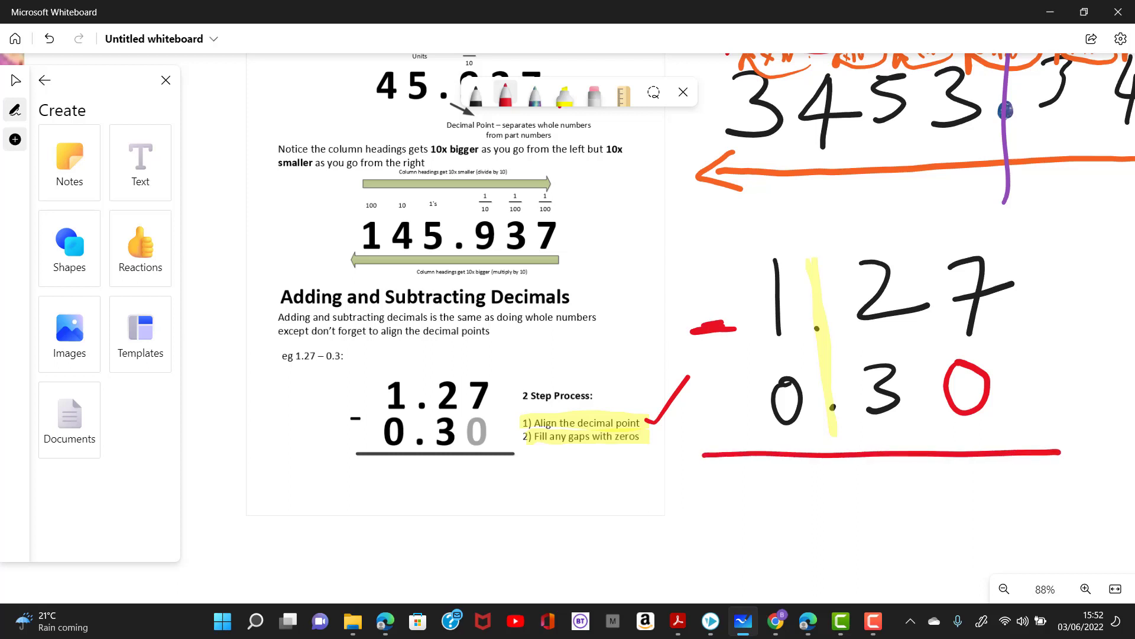
# Change the black pen to purple and write 7 below the answer line in the hundredths column.
pyautogui.click(476, 94)
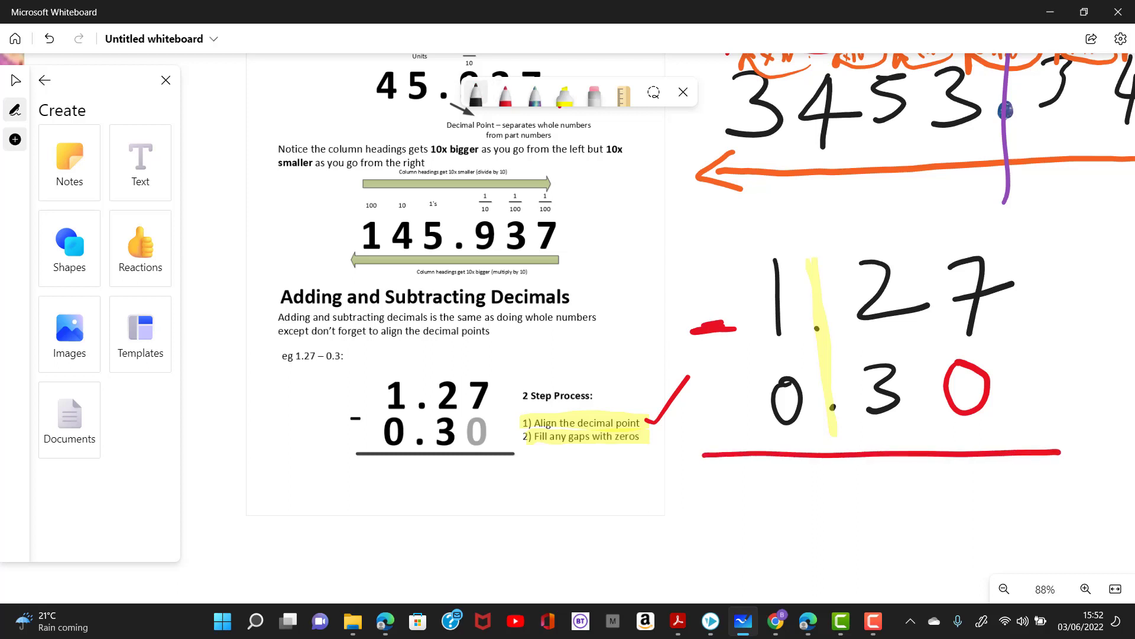
pyautogui.click(476, 93)
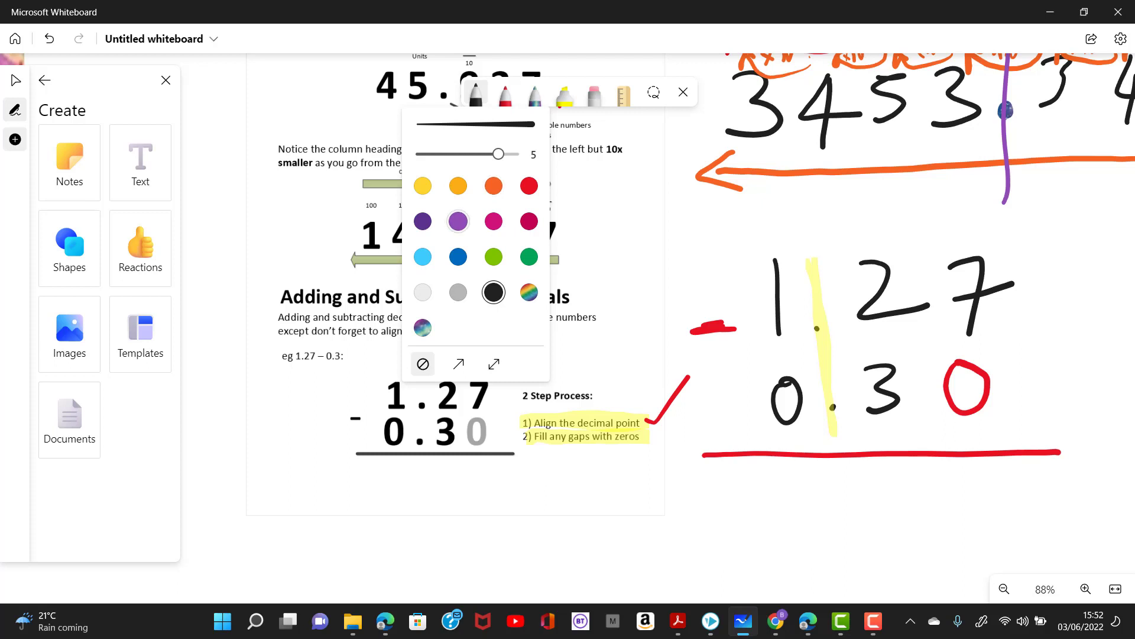
pyautogui.click(458, 221)
pyautogui.moveTo(971, 476)
pyautogui.mouseDown()
pyautogui.moveTo(989, 526)
pyautogui.moveTo(1029, 500)
pyautogui.mouseUp()
# Show the borrowing in purple by crossing out the 1 for 0 and placing a 1 before the 2, and write 9 in the tenths answer.
pyautogui.moveTo(753, 307); pyautogui.dragTo(805, 264)
pyautogui.moveTo(738, 250)
pyautogui.mouseDown()
pyautogui.moveTo(724, 278)
pyautogui.moveTo(740, 249)
pyautogui.mouseUp()
pyautogui.moveTo(849, 234); pyautogui.dragTo(850, 289)
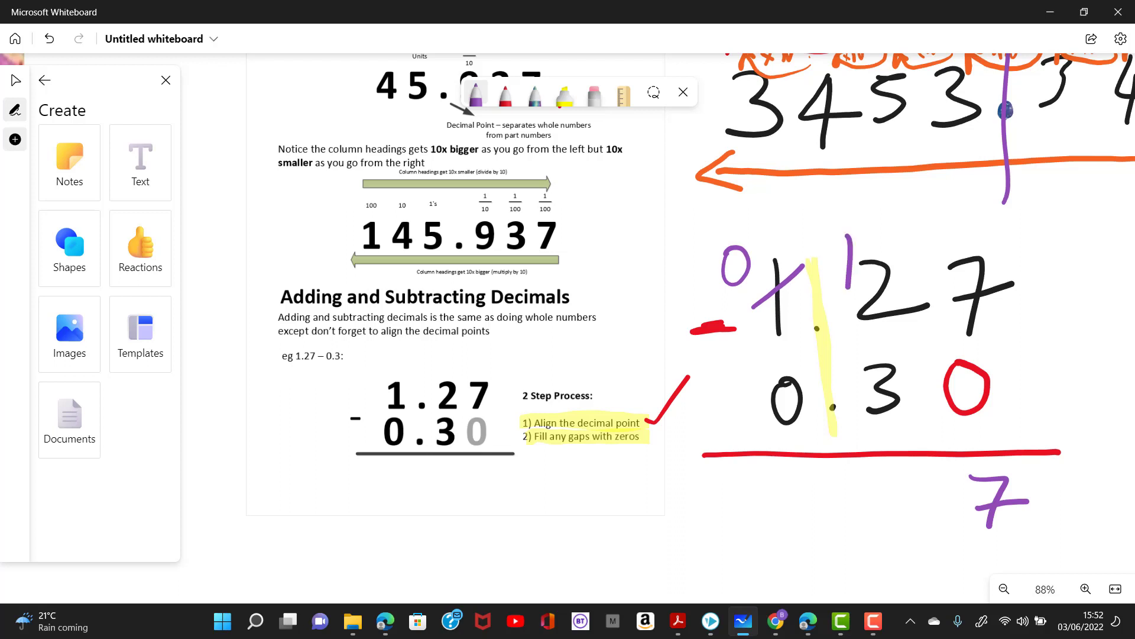
pyautogui.moveTo(915, 471); pyautogui.dragTo(917, 534)
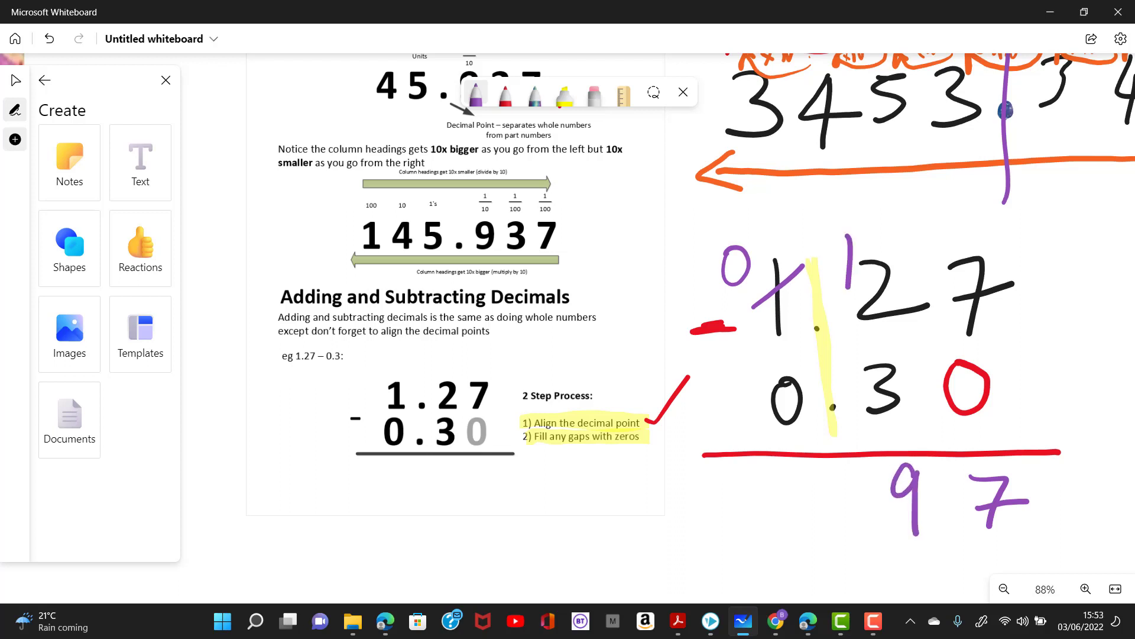
# Complete the answer 0.97 in purple with a decimal point and a leading 0, adding an arrowhead below the highlighted decimal line.
pyautogui.click(850, 493)
pyautogui.moveTo(812, 417); pyautogui.dragTo(850, 407)
pyautogui.moveTo(788, 482); pyautogui.dragTo(800, 486)
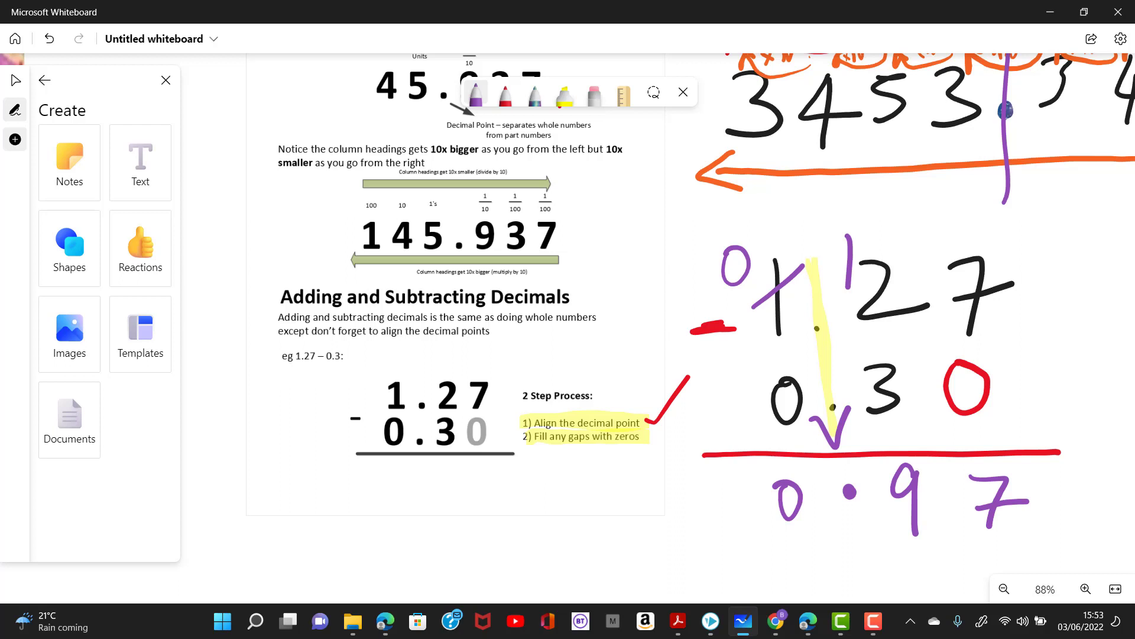
pyautogui.click(15, 80)
pyautogui.click(476, 95)
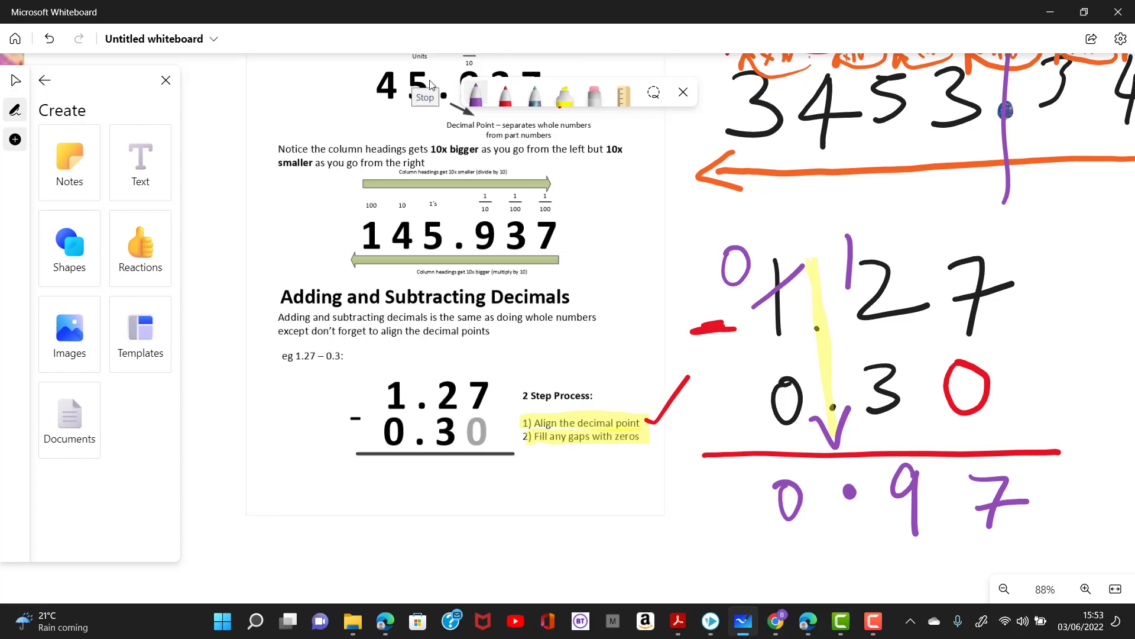